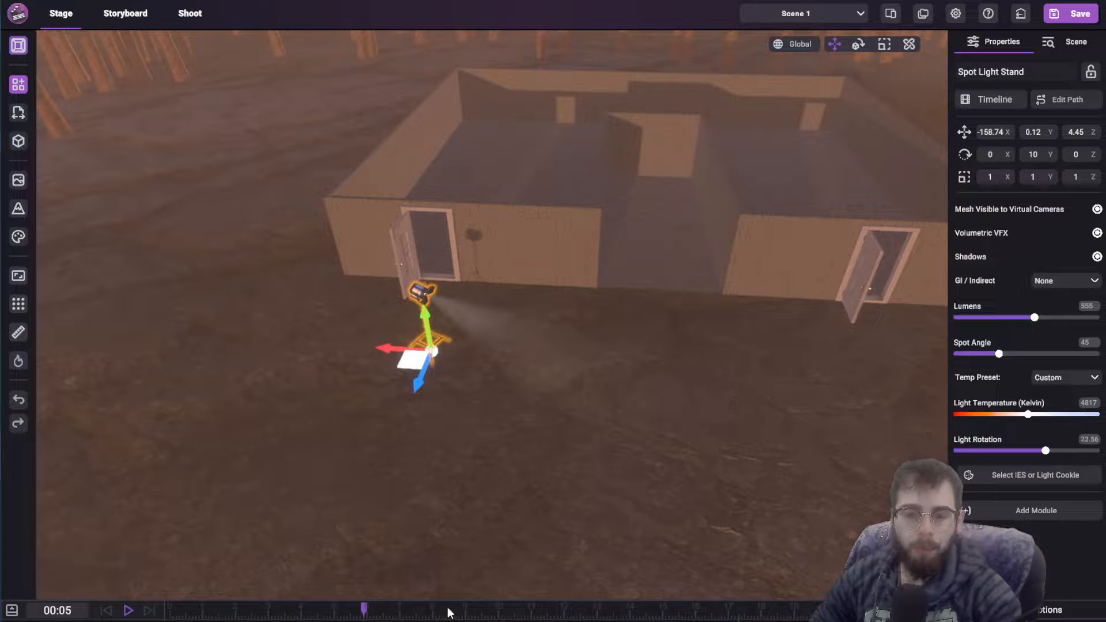
{"action": "left_click", "coordinate": [14, 609]}
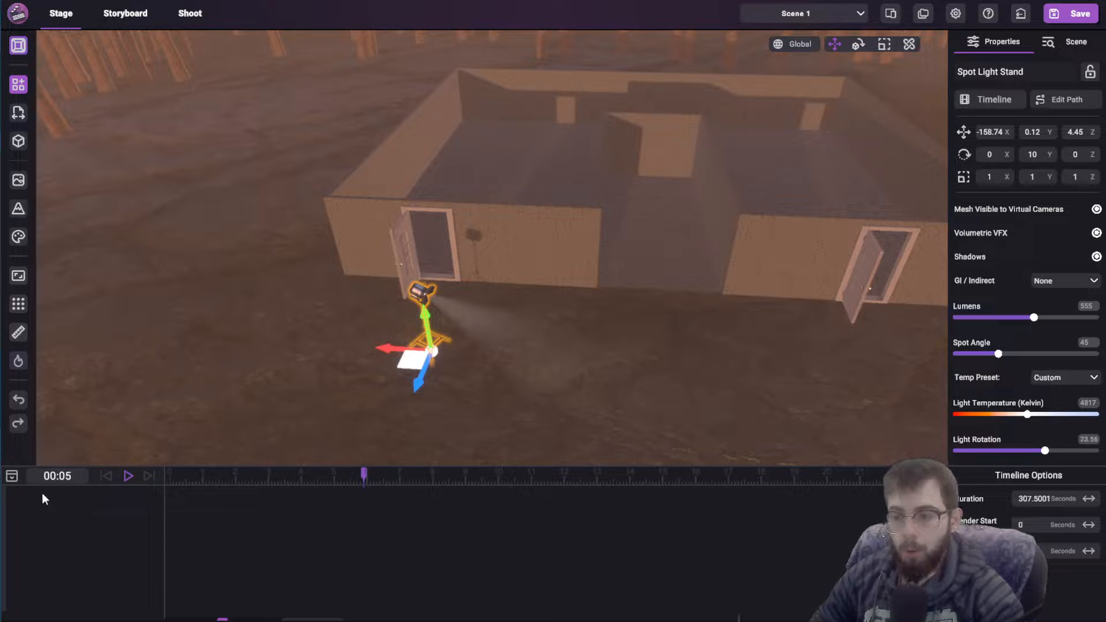
{"action": "left_click", "coordinate": [11, 476]}
{"action": "left_click", "coordinate": [17, 86]}
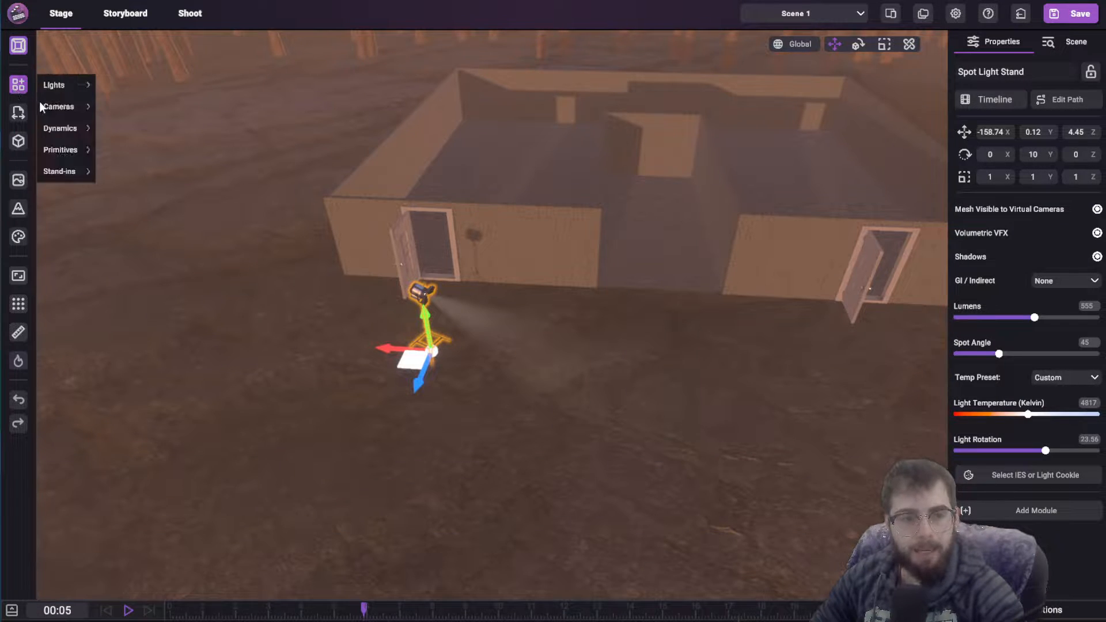
{"action": "mouse_move", "coordinate": [58, 132]}
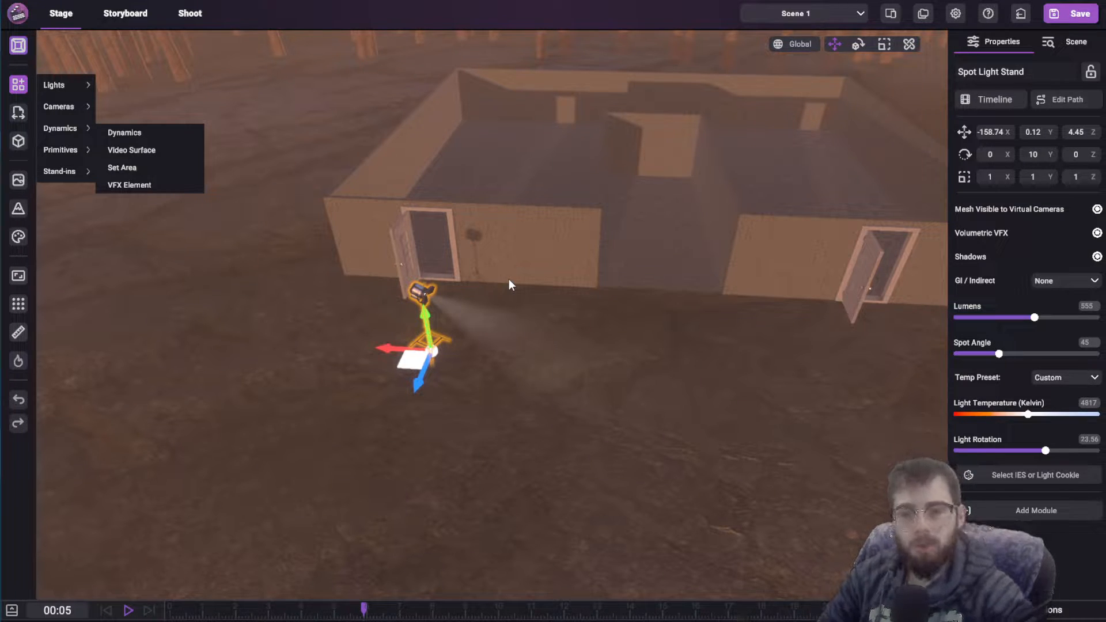
{"action": "left_click", "coordinate": [20, 85]}
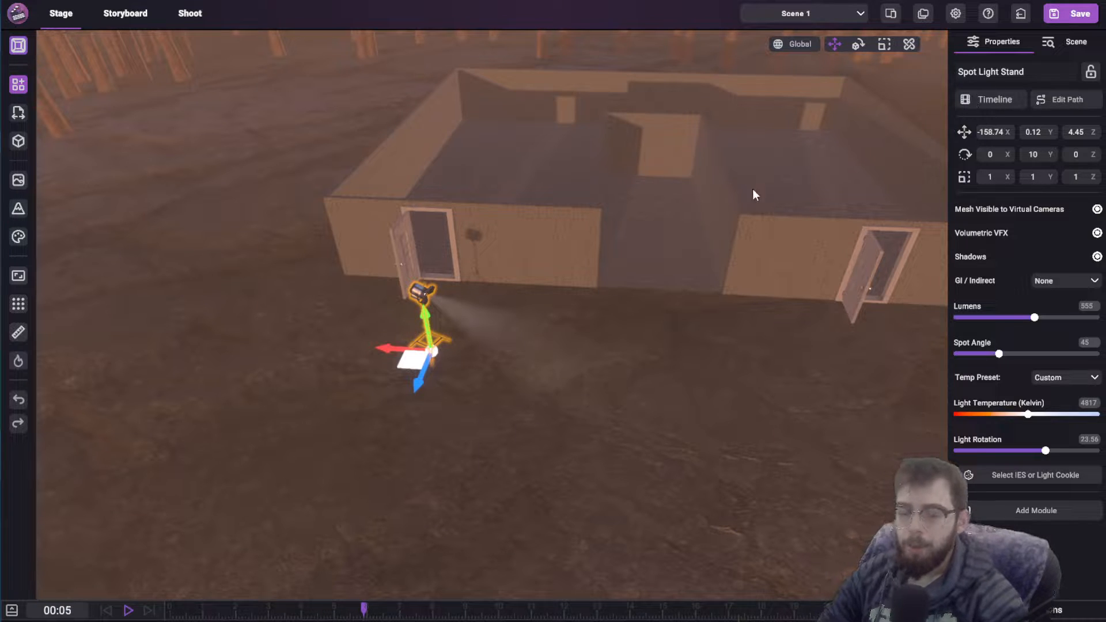
Open path editing for the selected spot light stand and shift the Path Editor window slightly aside
{"action": "middle_click_drag", "start_coordinate": [737, 218], "coordinate": [692, 267]}
{"action": "left_click", "coordinate": [1051, 102]}
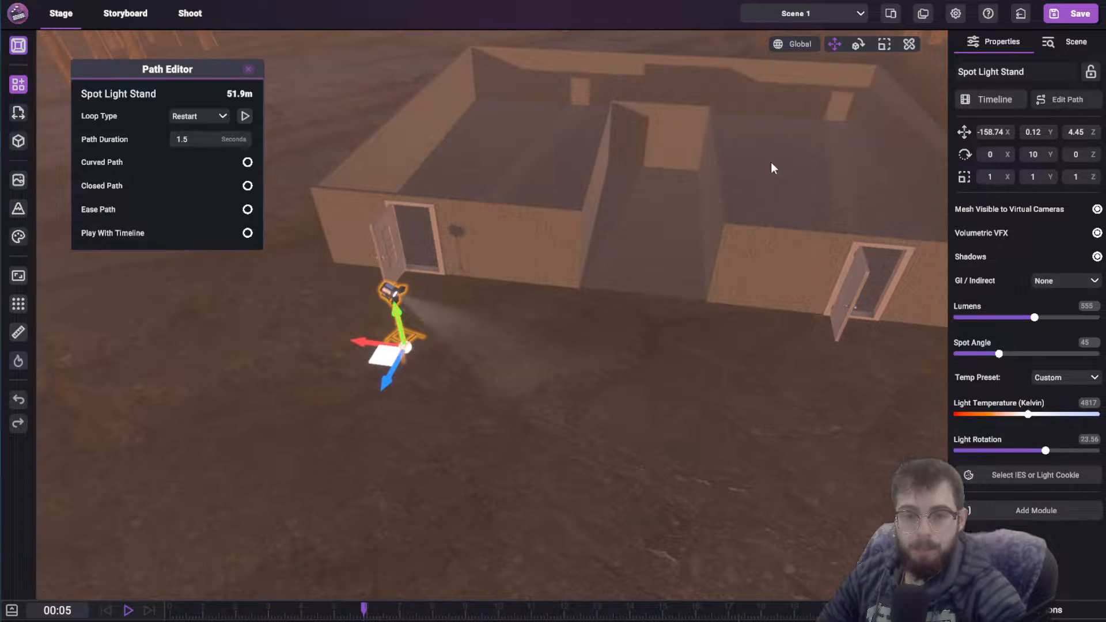
{"action": "left_click_drag", "start_coordinate": [184, 73], "coordinate": [222, 71]}
{"action": "right_click_drag", "start_coordinate": [615, 251], "coordinate": [621, 256]}
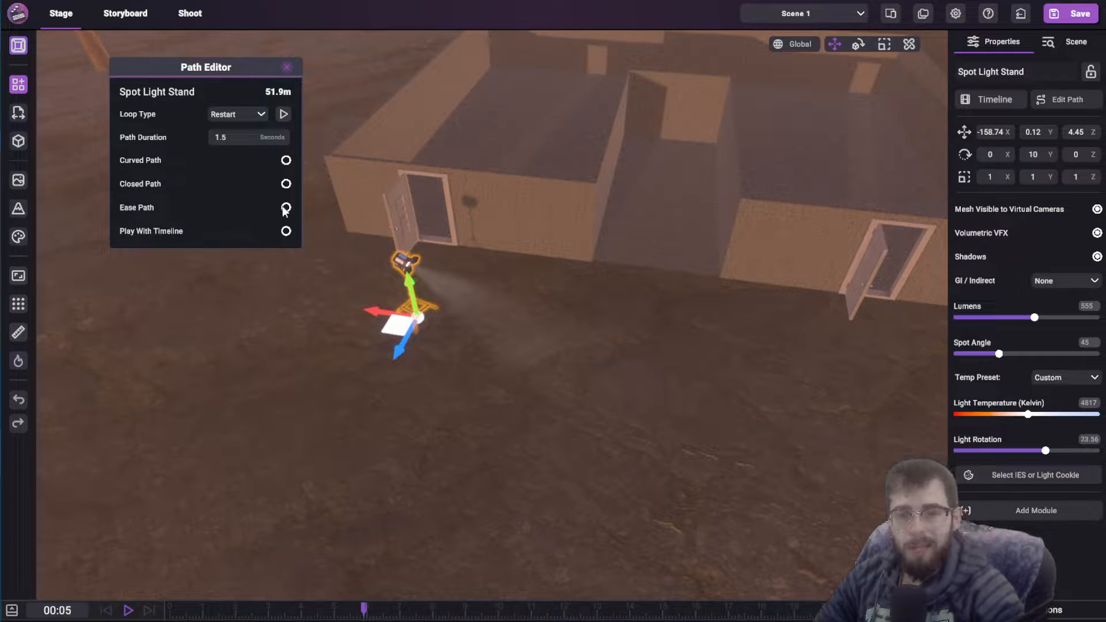
{"action": "right_click_drag", "start_coordinate": [621, 252], "coordinate": [393, 226]}
{"action": "right_click_drag", "start_coordinate": [486, 281], "coordinate": [578, 320]}
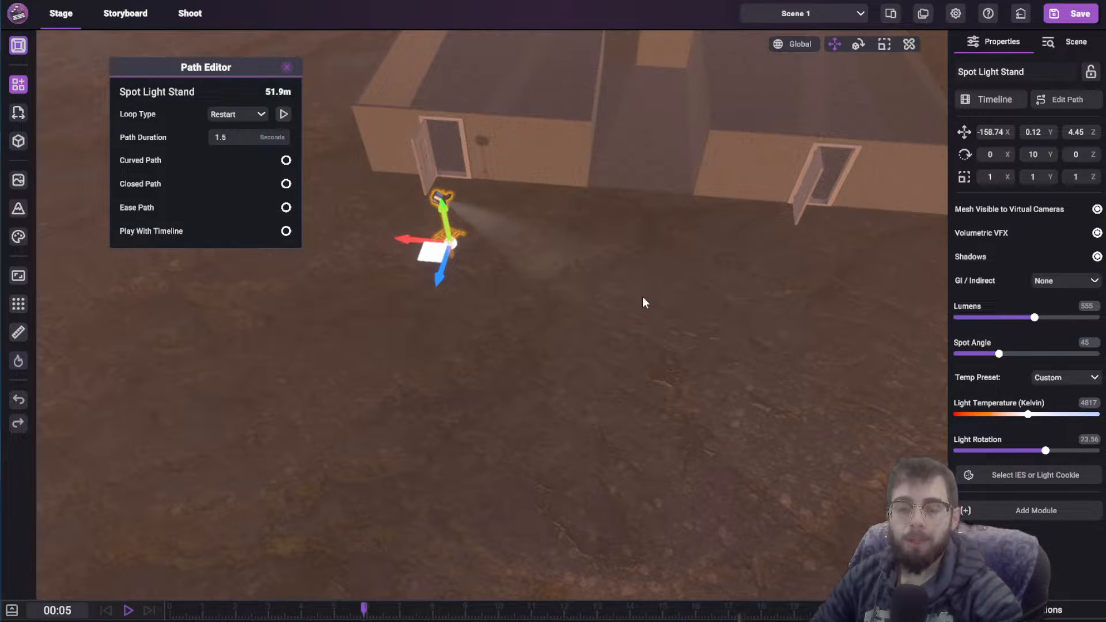
Draw a path from the spot light stand through the near doorway, around the back of the central recess and down into the far room
{"action": "left_click", "coordinate": [624, 283]}
{"action": "right_click_drag", "start_coordinate": [625, 284], "coordinate": [625, 415]}
{"action": "key", "text": "e"}
{"action": "left_click_drag", "start_coordinate": [626, 418], "coordinate": [540, 209]}
{"action": "key", "text": "e"}
{"action": "right_click_drag", "start_coordinate": [540, 211], "coordinate": [558, 292]}
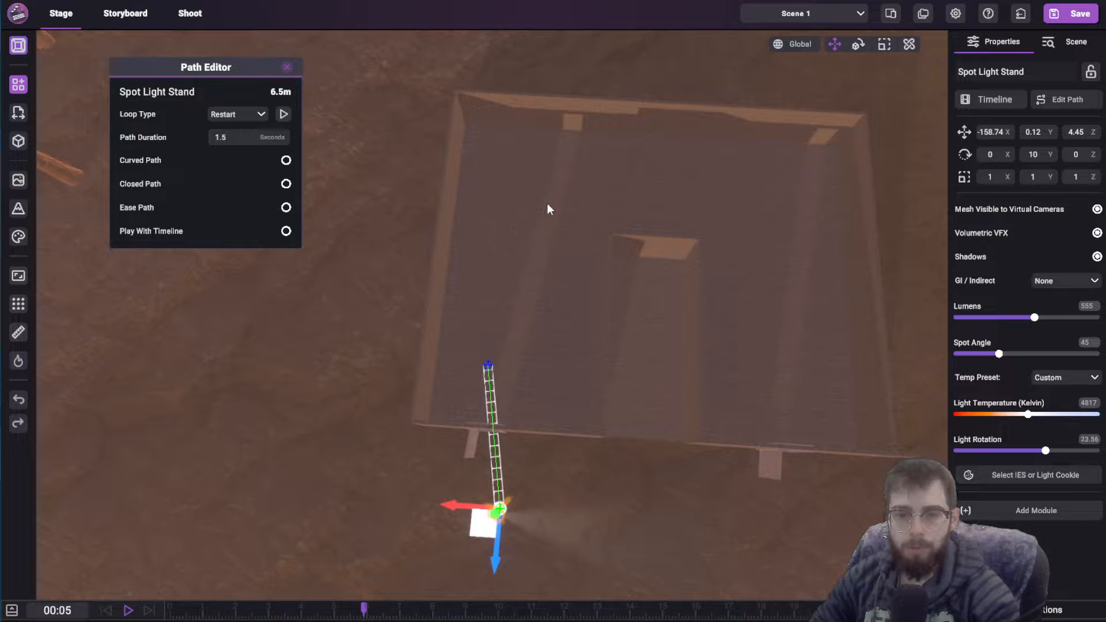
{"action": "left_click", "coordinate": [546, 183]}
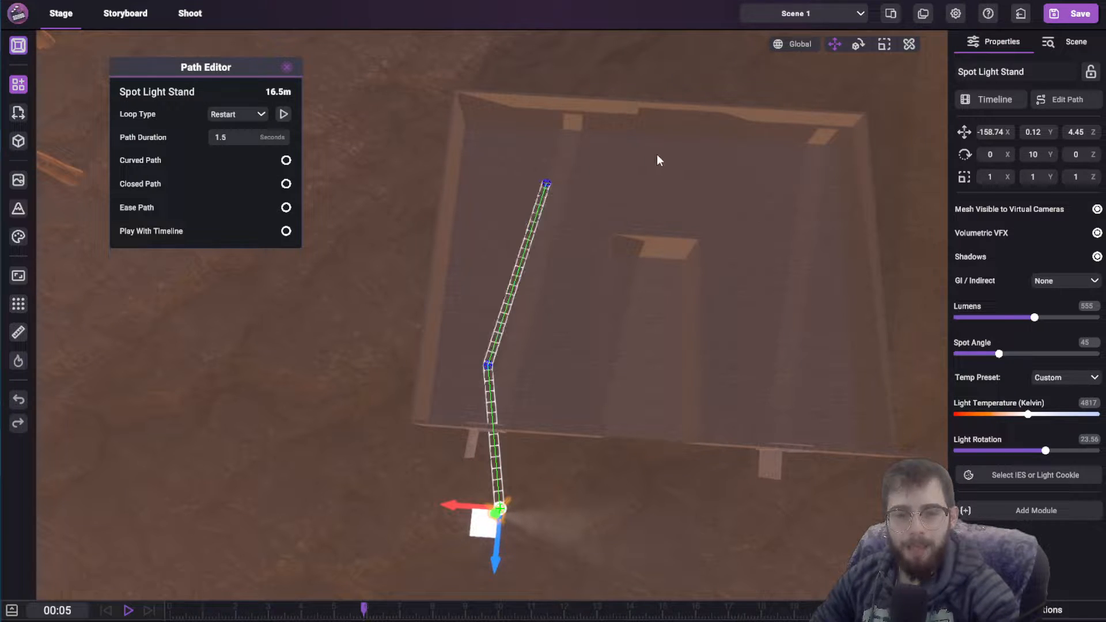
{"action": "left_click", "coordinate": [776, 184]}
{"action": "left_click", "coordinate": [793, 380]}
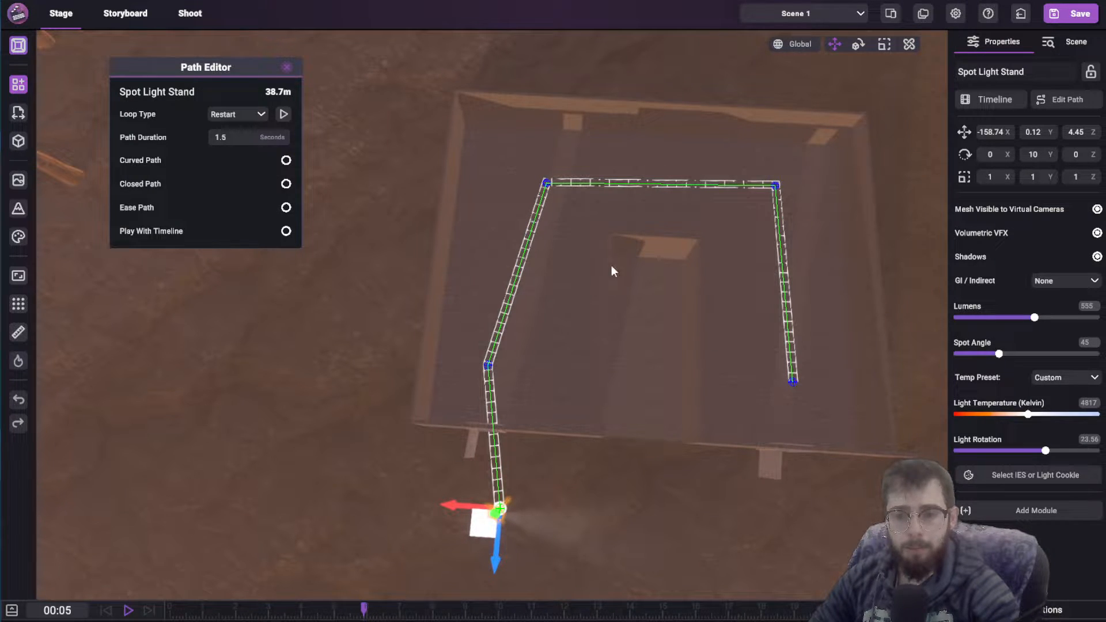
Delete the path's back-left point, move the point inside the doorway into its place, and nudge the end point toward the front wall
{"action": "right_click", "coordinate": [547, 182]}
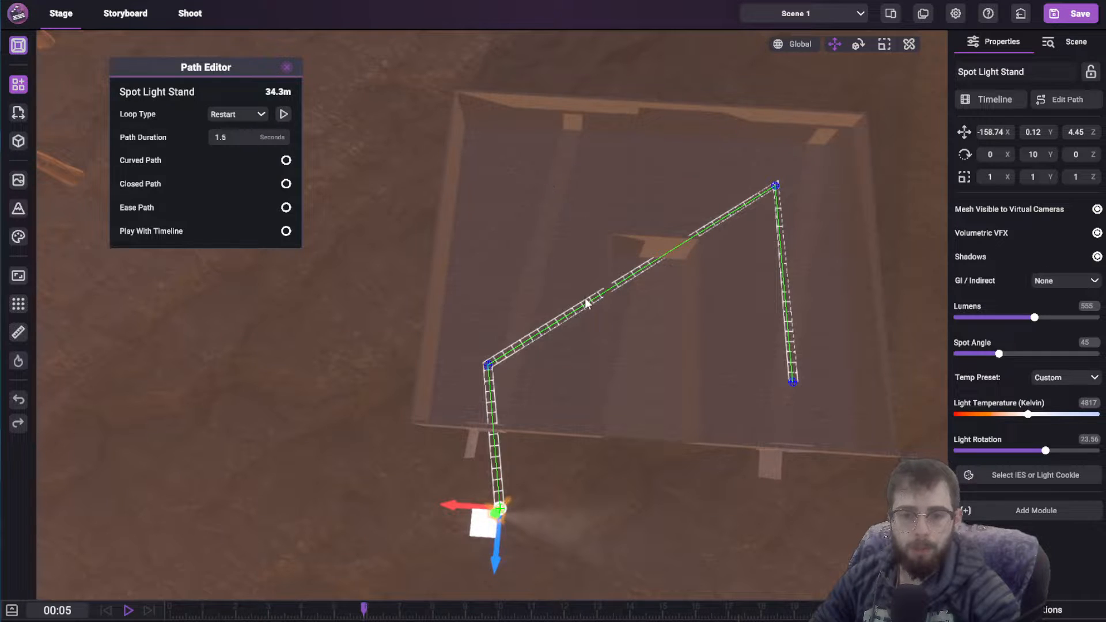
{"action": "left_click_drag", "start_coordinate": [484, 366], "coordinate": [536, 159]}
{"action": "left_click_drag", "start_coordinate": [793, 381], "coordinate": [783, 396]}
{"action": "right_click_drag", "start_coordinate": [784, 398], "coordinate": [773, 240]}
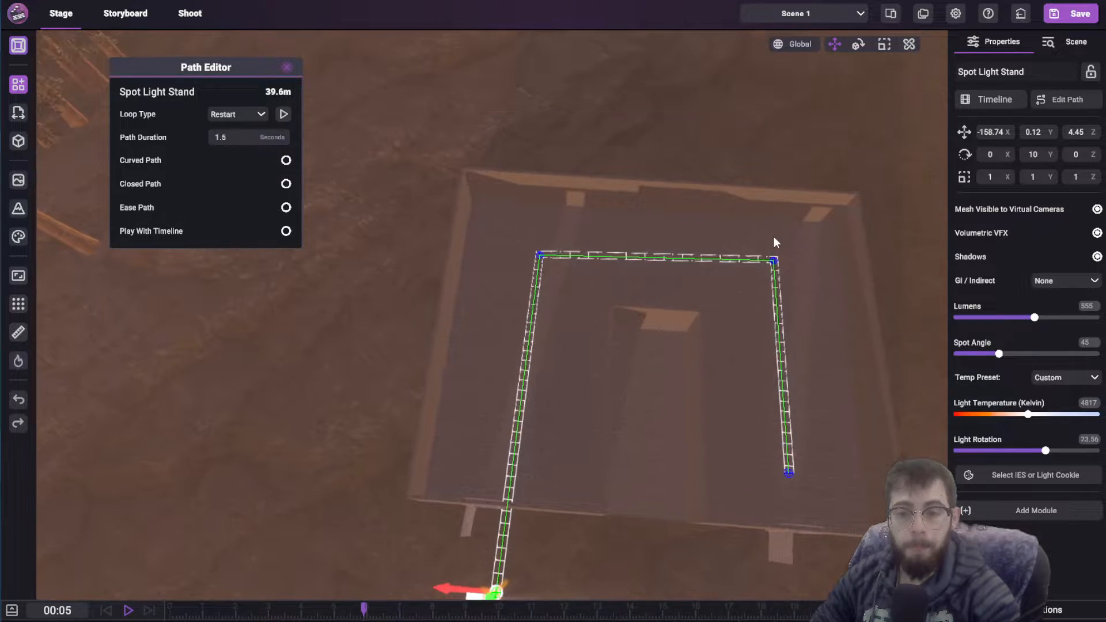
Add a path point after the back-right corner and shift it slightly outward from the segment
{"action": "right_click", "coordinate": [773, 262]}
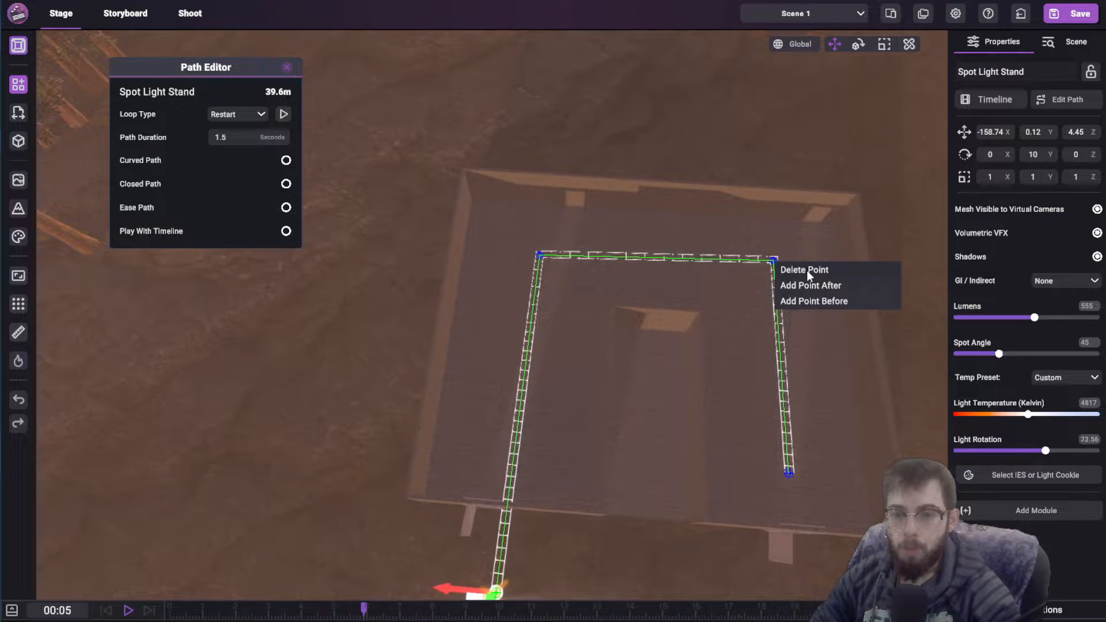
{"action": "left_click", "coordinate": [815, 288]}
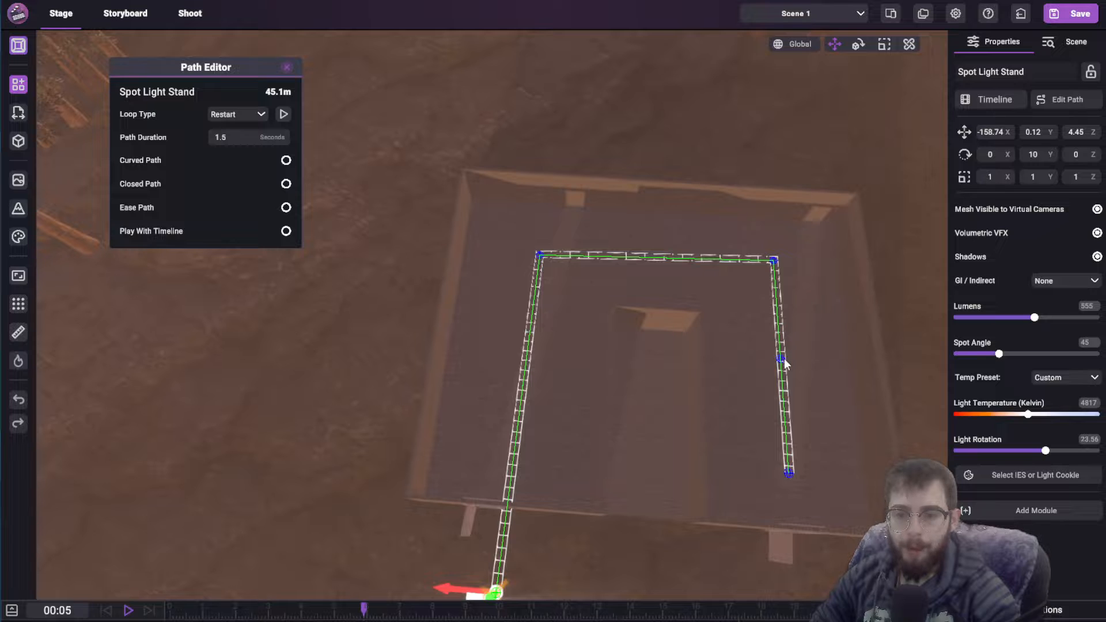
{"action": "mouse_move", "coordinate": [786, 365]}
{"action": "left_mouse_down"}
{"action": "mouse_move", "coordinate": [821, 321]}
{"action": "mouse_move", "coordinate": [789, 334]}
{"action": "mouse_move", "coordinate": [800, 349]}
{"action": "left_mouse_up"}
{"action": "key", "text": "e"}
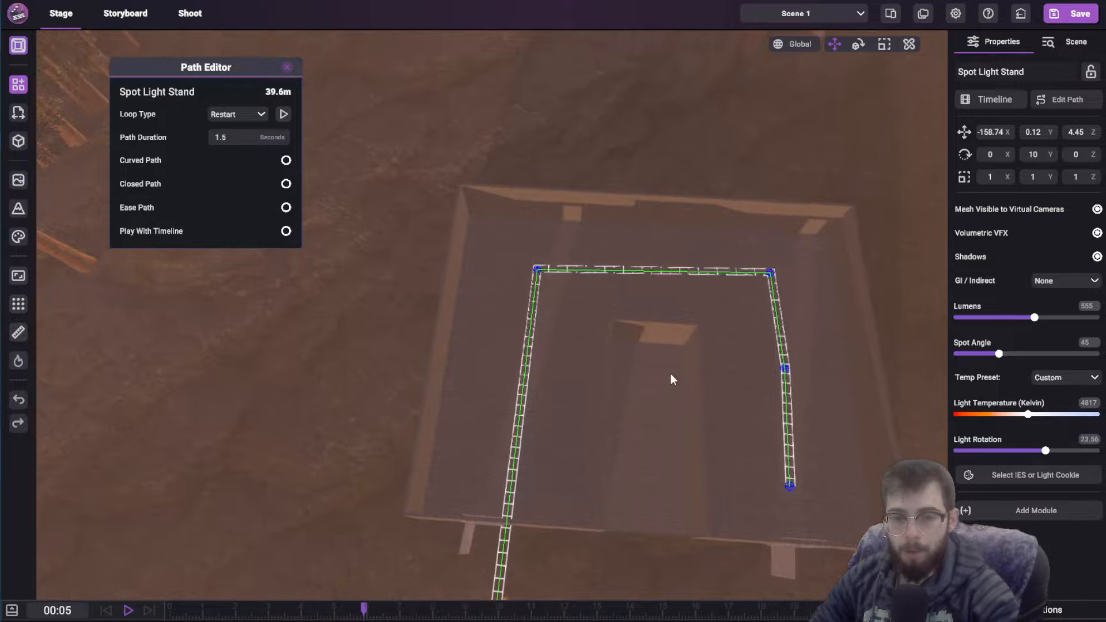
Move the path's back-left corner point outward toward the building's side wall
{"action": "key", "text": "q"}
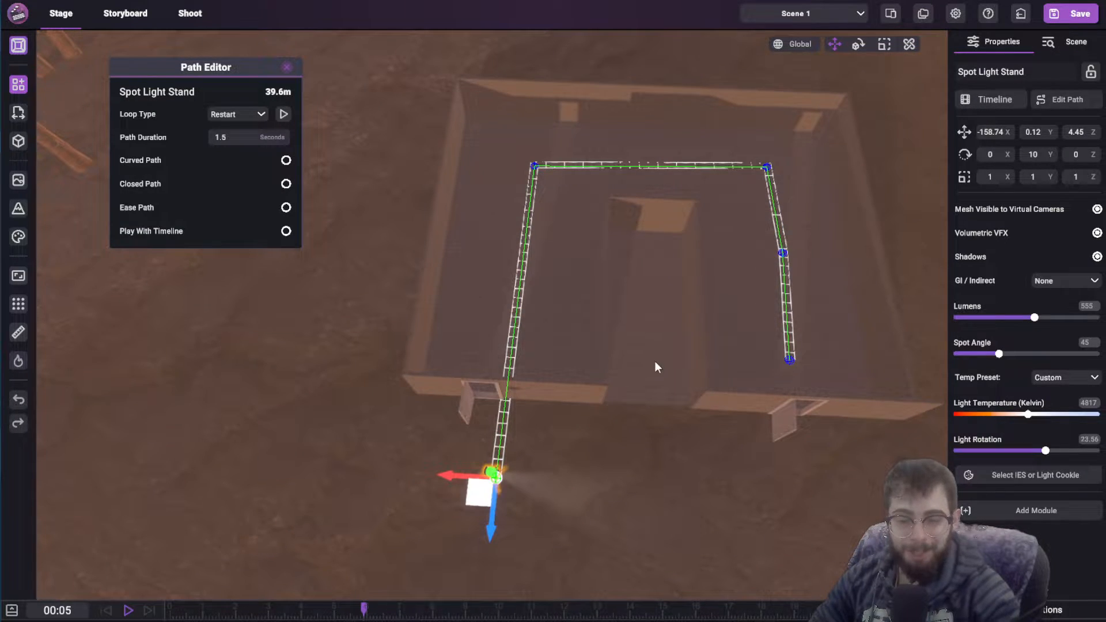
{"action": "right_click_drag", "start_coordinate": [654, 361], "coordinate": [663, 233]}
{"action": "key", "text": "q"}
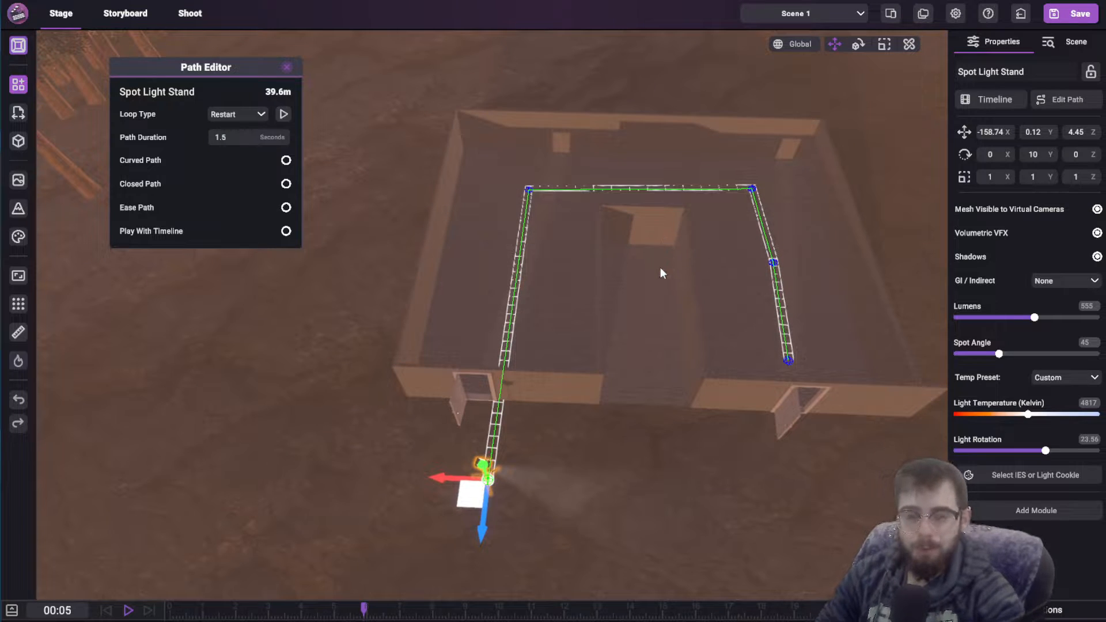
{"action": "key", "text": "q"}
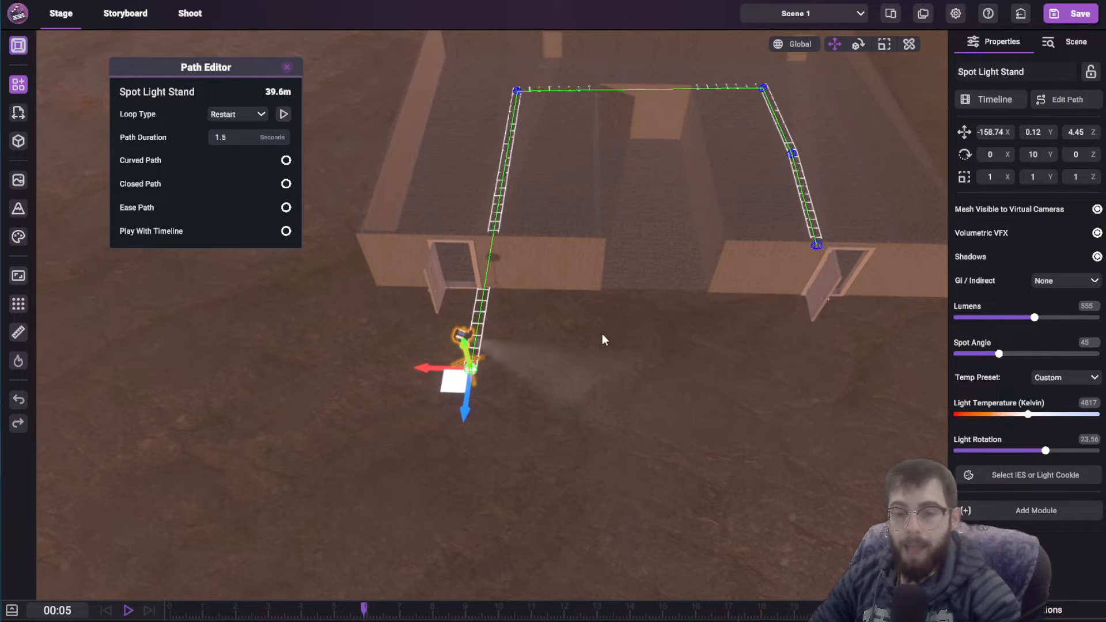
{"action": "right_click_drag", "start_coordinate": [602, 333], "coordinate": [532, 360]}
{"action": "left_click_drag", "start_coordinate": [501, 125], "coordinate": [454, 127]}
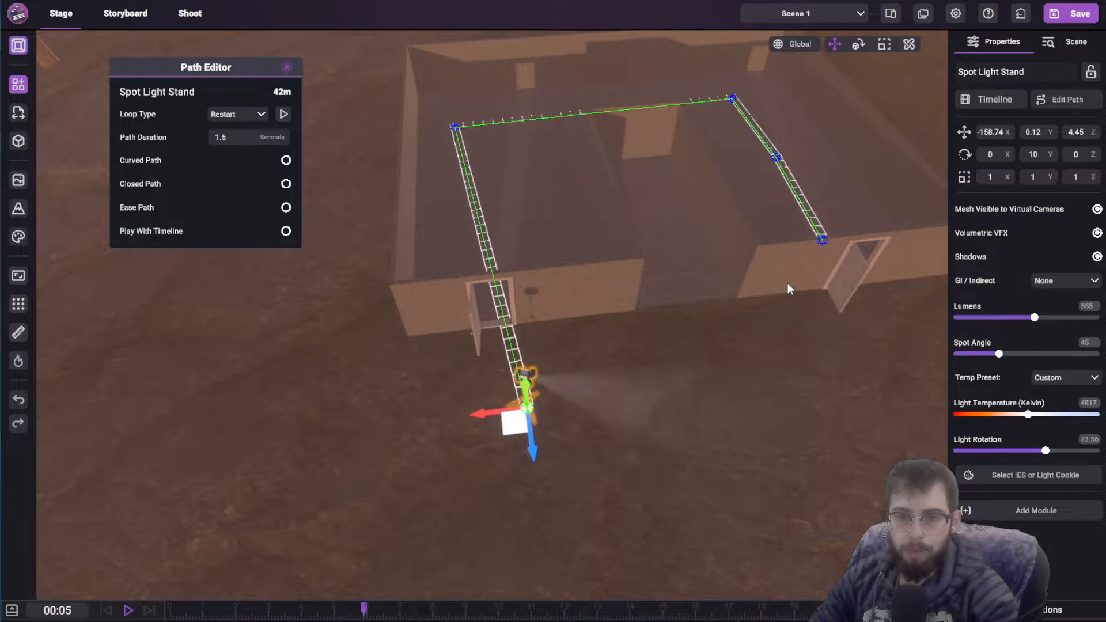
{"action": "right_click_drag", "start_coordinate": [786, 282], "coordinate": [580, 312]}
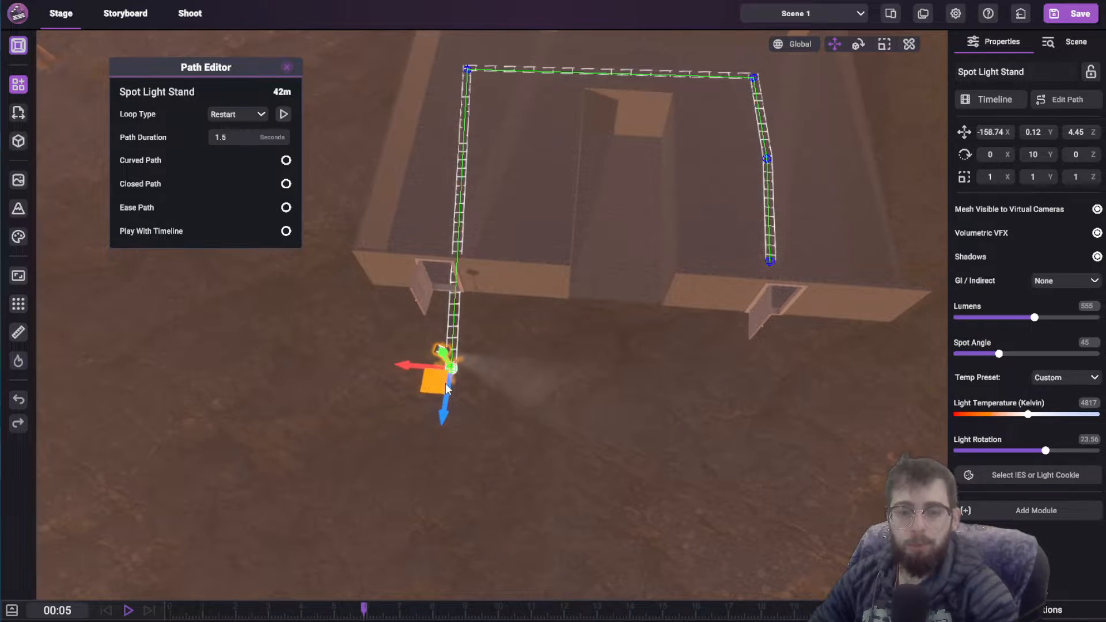
Move the spot light stand off the path's start point onto the open ground in front of the building
{"action": "left_click_drag", "start_coordinate": [437, 384], "coordinate": [625, 477]}
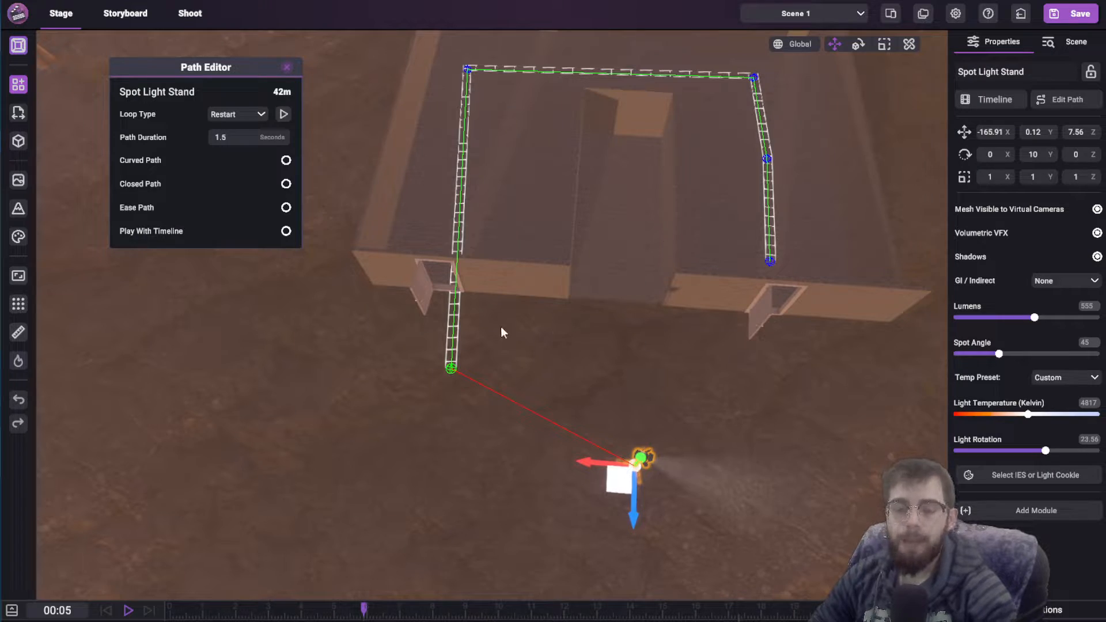
{"action": "right_click_drag", "start_coordinate": [501, 328], "coordinate": [704, 264]}
{"action": "scroll", "coordinate": [705, 264], "scroll_direction": "down", "scroll_amount": 1}
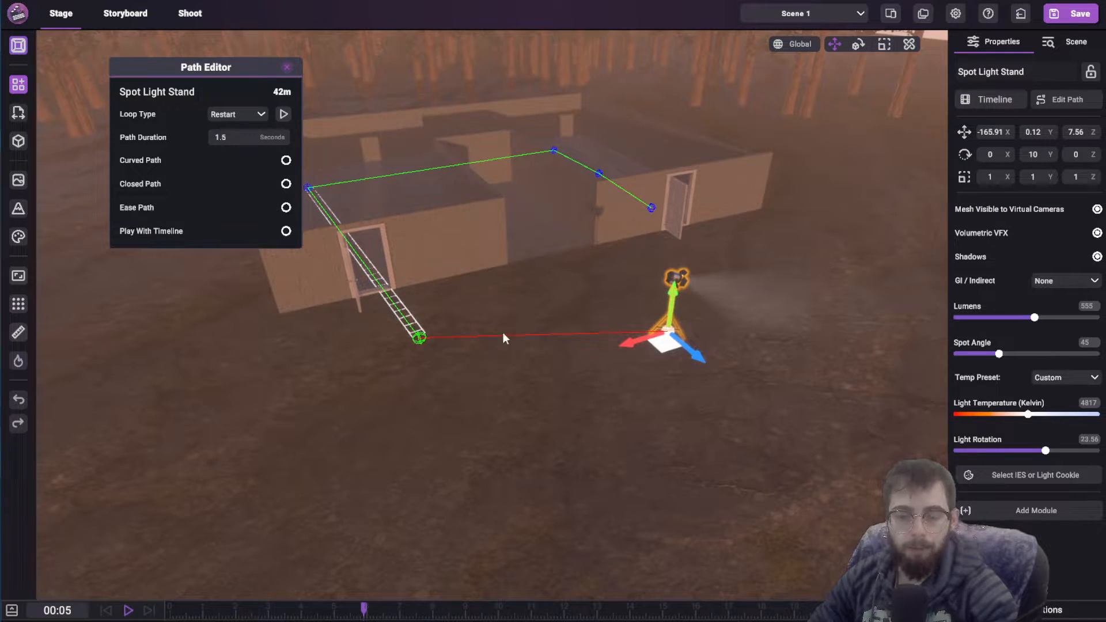
{"action": "mouse_move", "coordinate": [668, 345]}
{"action": "left_mouse_down"}
{"action": "mouse_move", "coordinate": [499, 471]}
{"action": "mouse_move", "coordinate": [720, 178]}
{"action": "mouse_move", "coordinate": [819, 407]}
{"action": "mouse_move", "coordinate": [650, 349]}
{"action": "mouse_move", "coordinate": [659, 362]}
{"action": "left_mouse_up"}
{"action": "right_click_drag", "start_coordinate": [659, 357], "coordinate": [641, 403]}
Preview the light's movement along the path, stop it, and move the stand away to about X -168.34, Z 9.1
{"action": "left_click", "coordinate": [283, 114]}
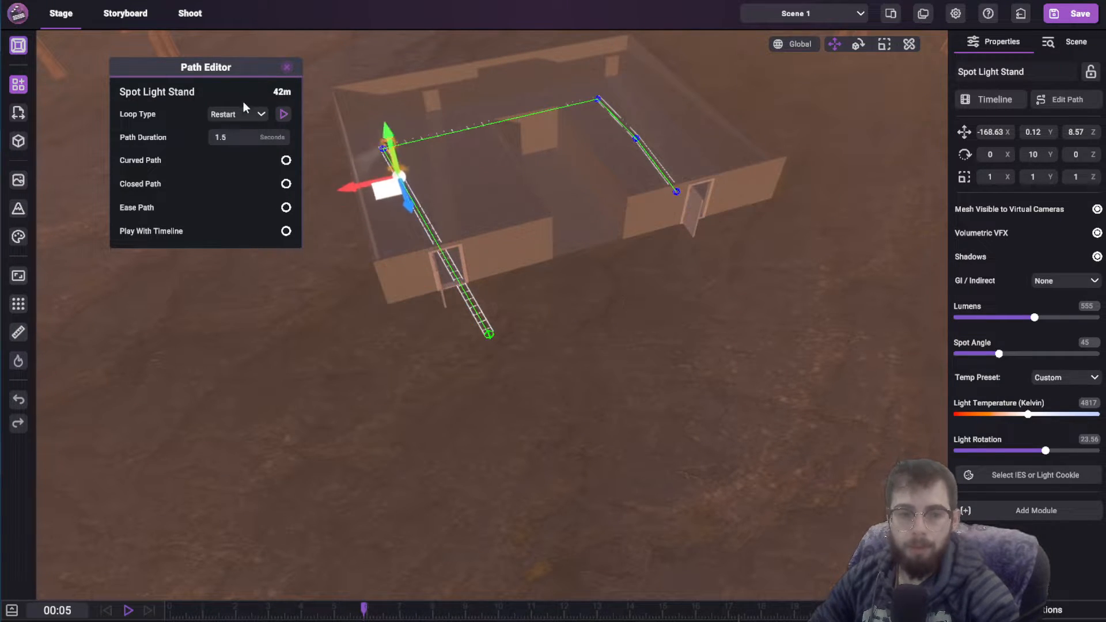
{"action": "left_click", "coordinate": [283, 114]}
{"action": "left_click_drag", "start_coordinate": [489, 350], "coordinate": [725, 374]}
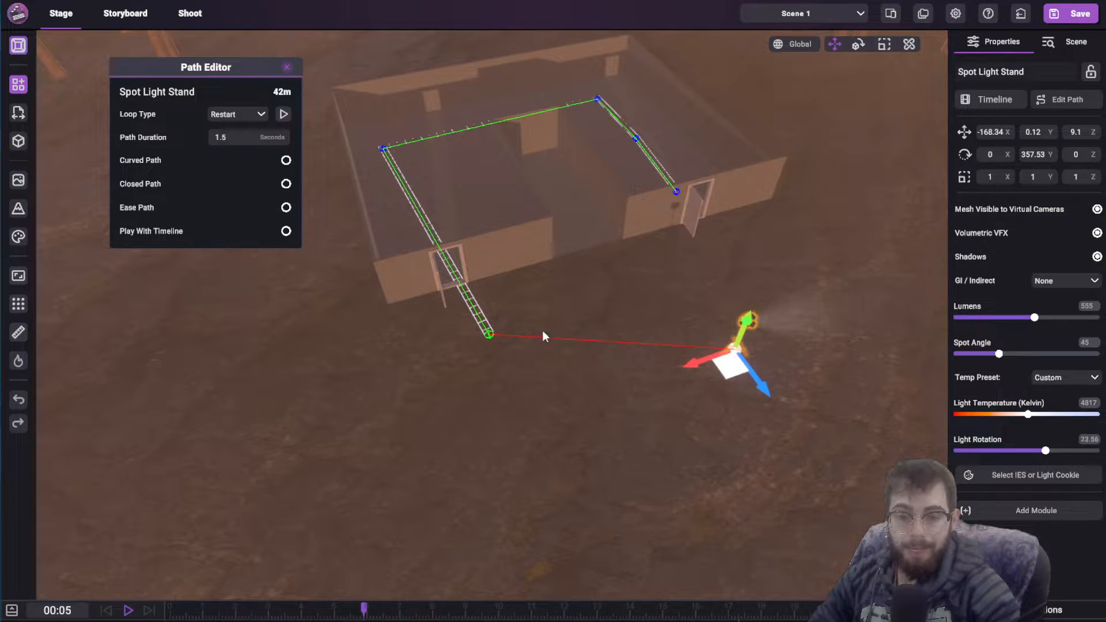
Move the path's start point farther out from the building and its back-left corner inward, aligning the first segment with the doorway
{"action": "left_click_drag", "start_coordinate": [488, 336], "coordinate": [539, 345]}
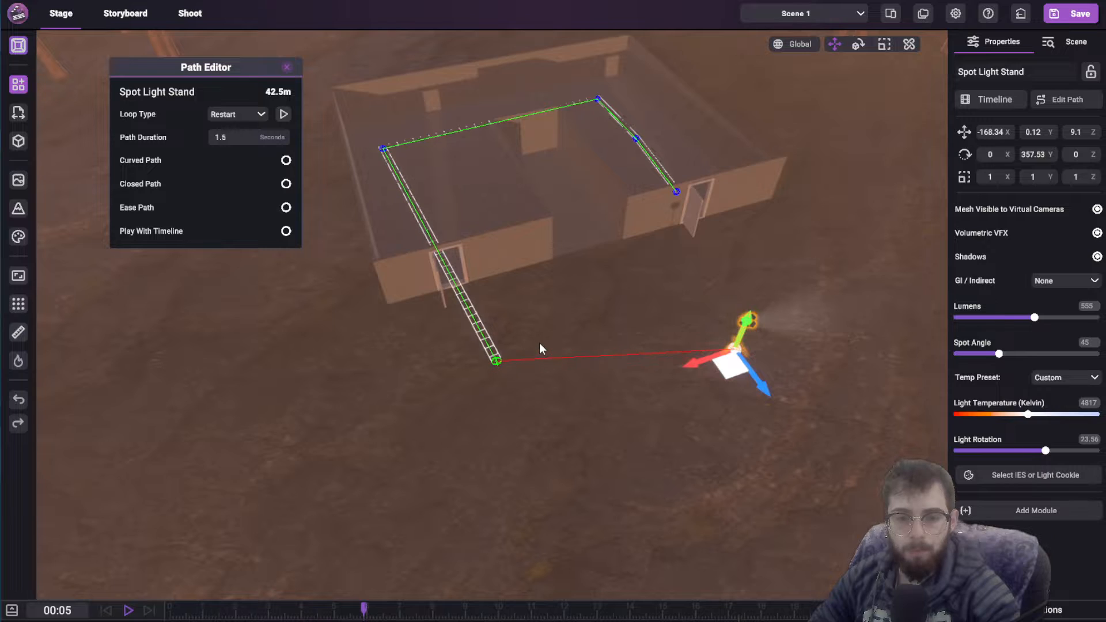
{"action": "right_click_drag", "start_coordinate": [642, 284], "coordinate": [651, 365]}
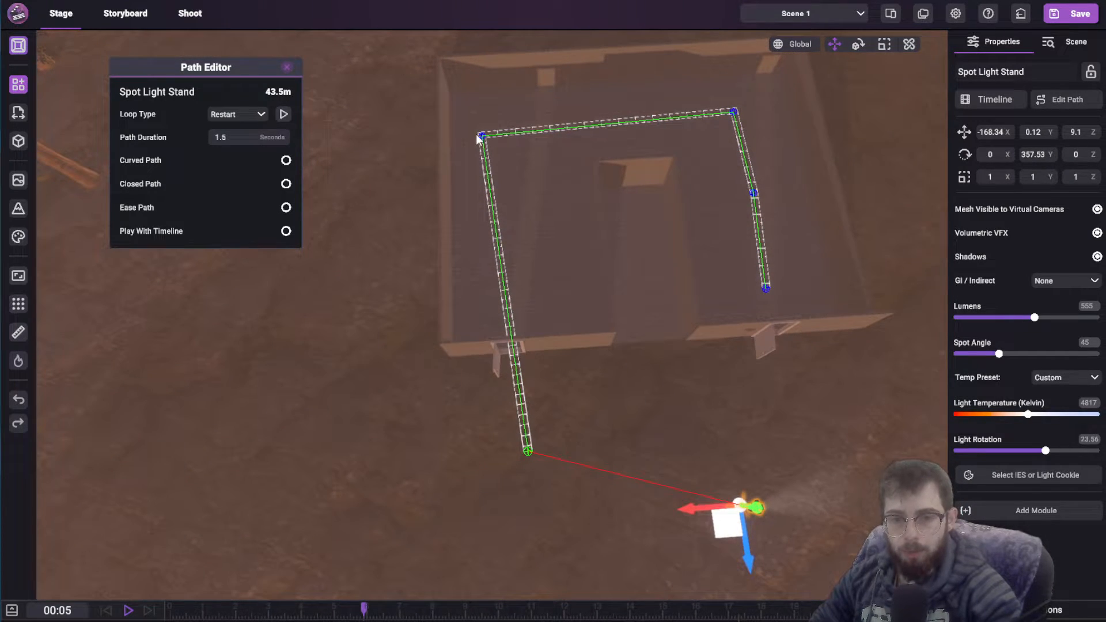
{"action": "left_click_drag", "start_coordinate": [482, 136], "coordinate": [495, 126]}
{"action": "left_click_drag", "start_coordinate": [528, 452], "coordinate": [520, 455]}
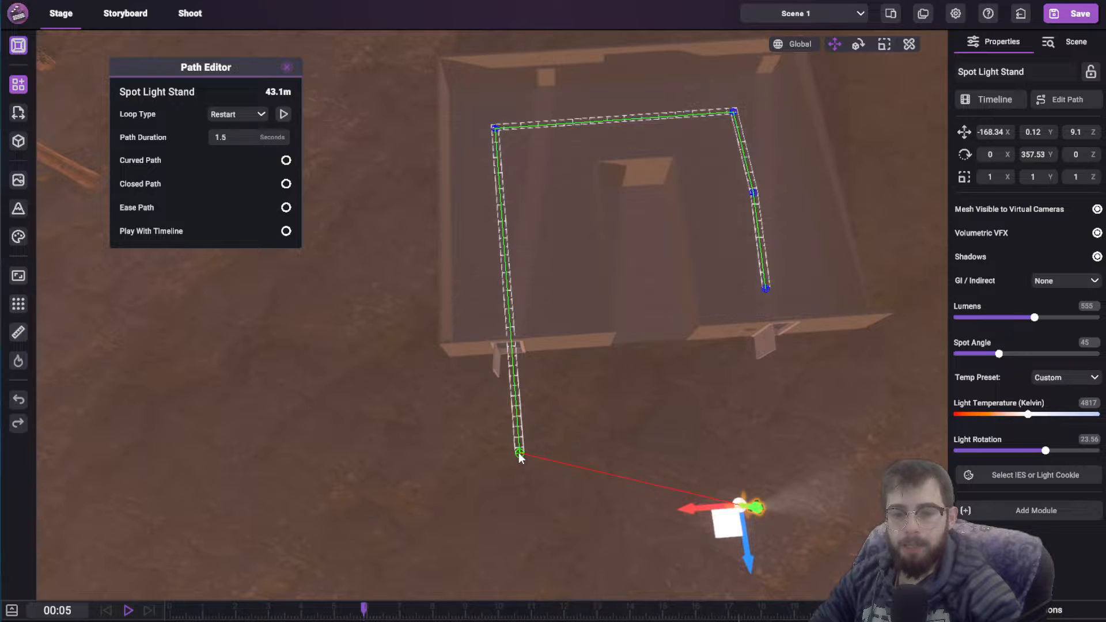
Close the path editor, check the path against the walls and doors in the centred 2D floor plan, and return to the 3D view
{"action": "left_click", "coordinate": [287, 67]}
{"action": "left_click", "coordinate": [22, 45]}
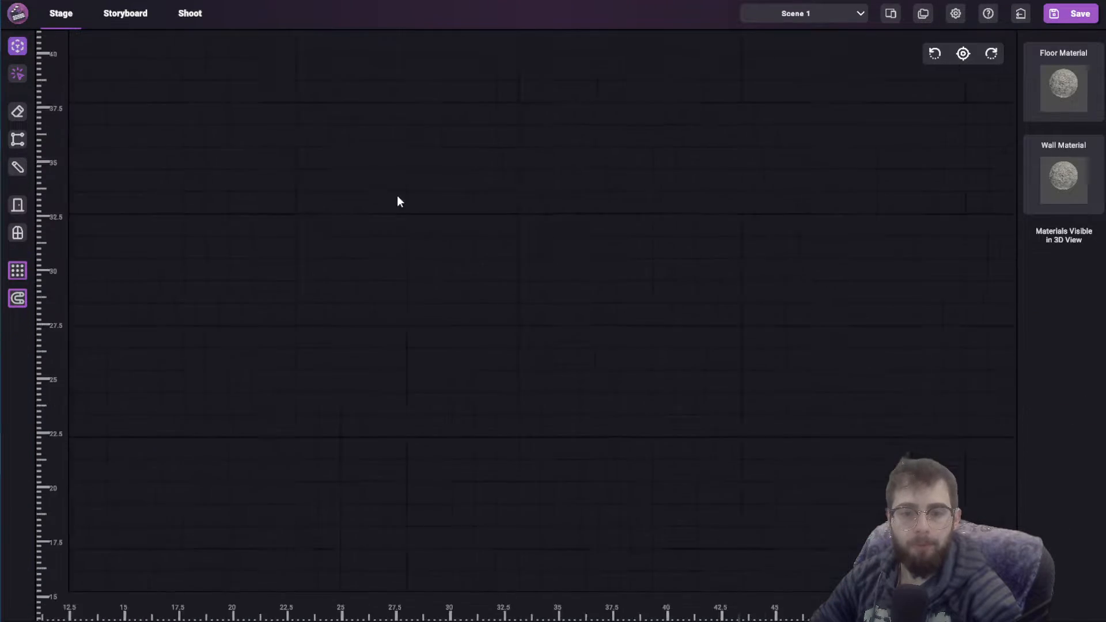
{"action": "left_click", "coordinate": [961, 54]}
{"action": "left_click", "coordinate": [958, 54]}
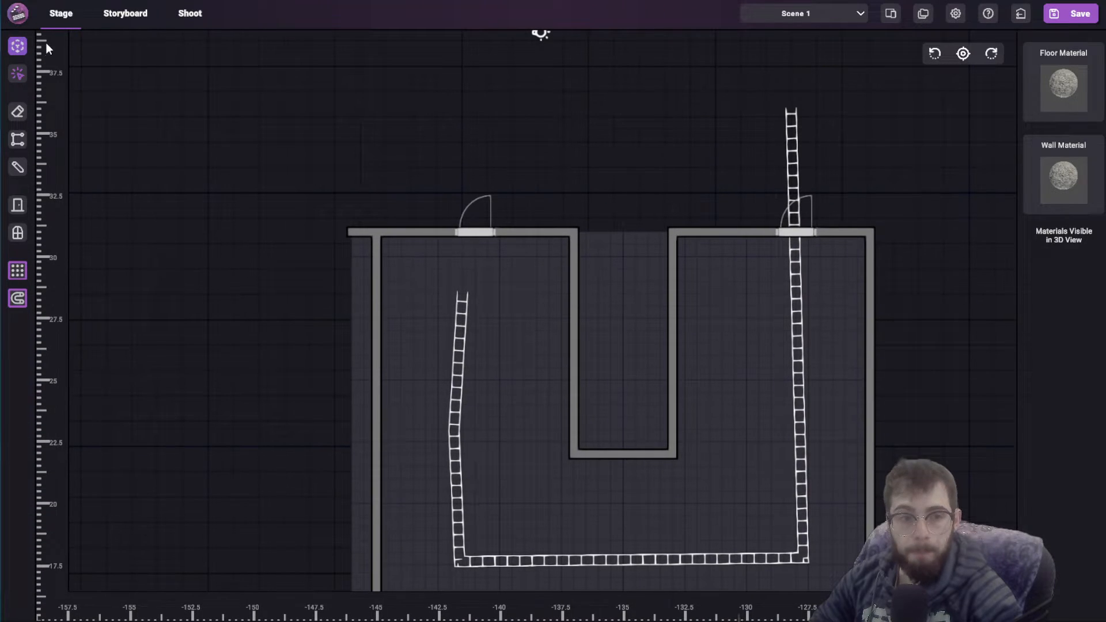
{"action": "left_click", "coordinate": [17, 45]}
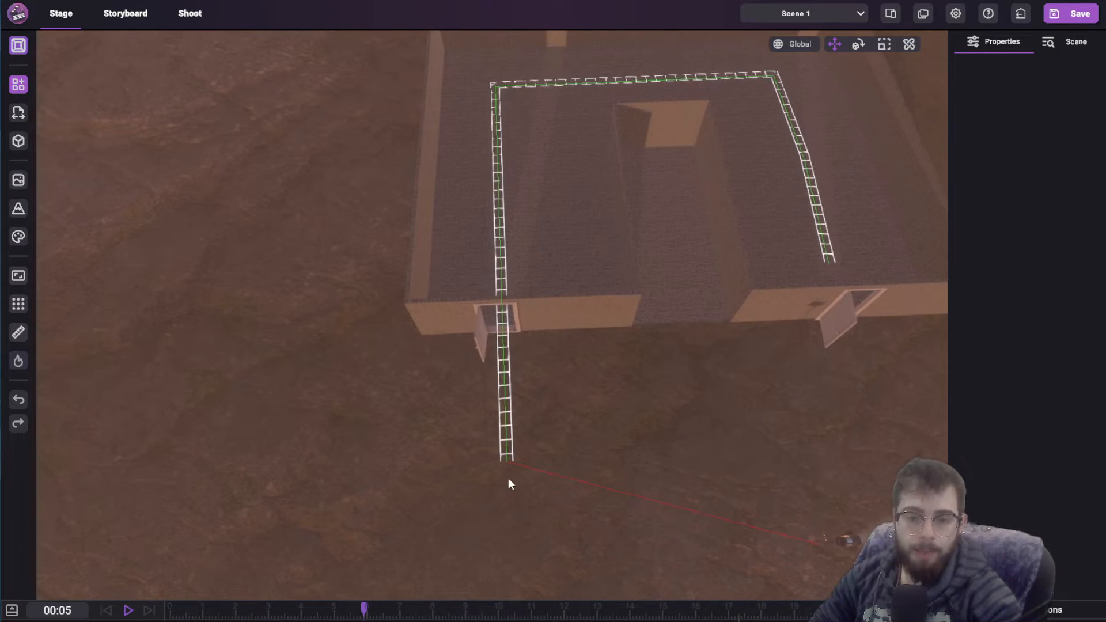
Select the spot light stand and move it closer to the path's start, to about X -163.32, Z 6.91
{"action": "left_click", "coordinate": [846, 548]}
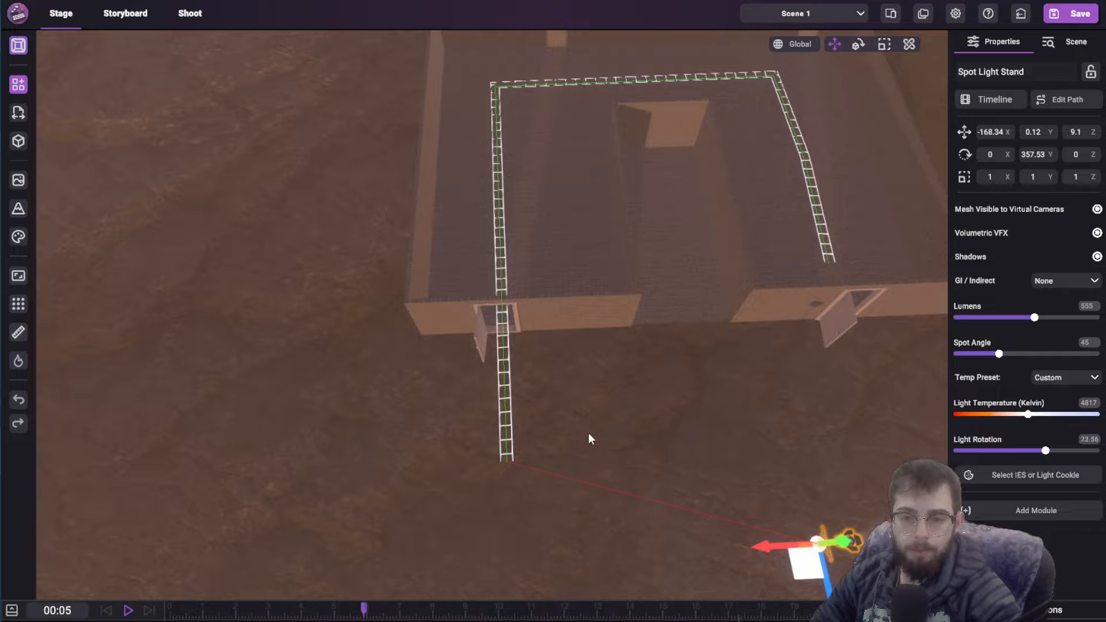
{"action": "right_click_drag", "start_coordinate": [731, 433], "coordinate": [655, 367]}
{"action": "right_click_drag", "start_coordinate": [574, 244], "coordinate": [645, 473]}
{"action": "scroll", "coordinate": [652, 486], "scroll_direction": "down", "scroll_amount": 3}
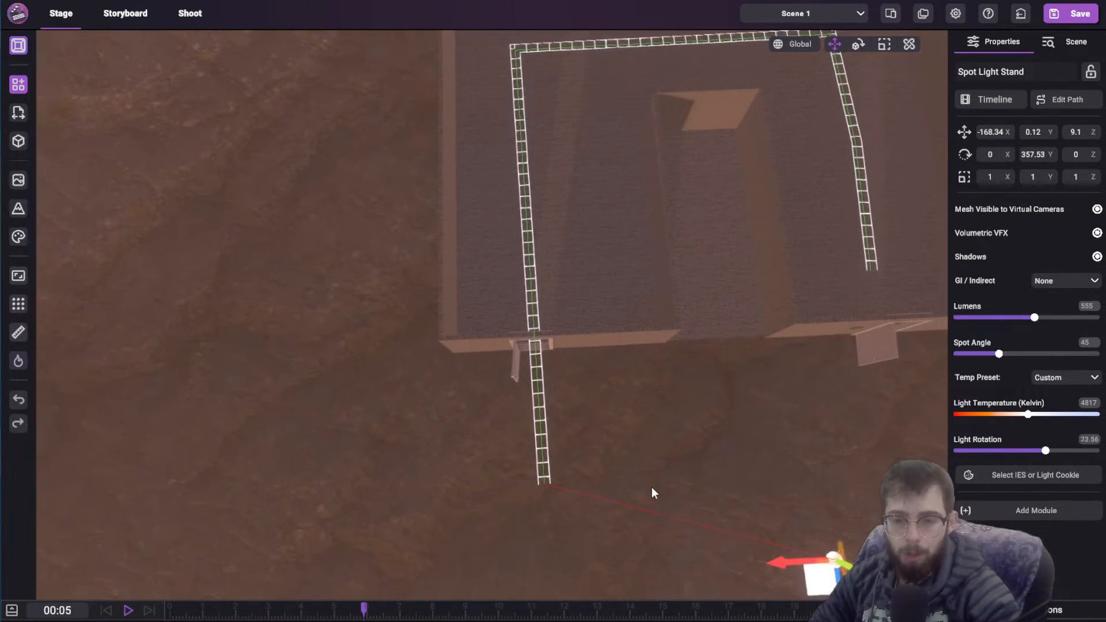
{"action": "left_click_drag", "start_coordinate": [804, 561], "coordinate": [644, 505]}
Reopen path editing for the spot light stand and nudge the back-left corner point slightly inward
{"action": "left_click", "coordinate": [1059, 99]}
{"action": "middle_click_drag", "start_coordinate": [576, 288], "coordinate": [576, 389]}
{"action": "left_click_drag", "start_coordinate": [511, 132], "coordinate": [523, 132]}
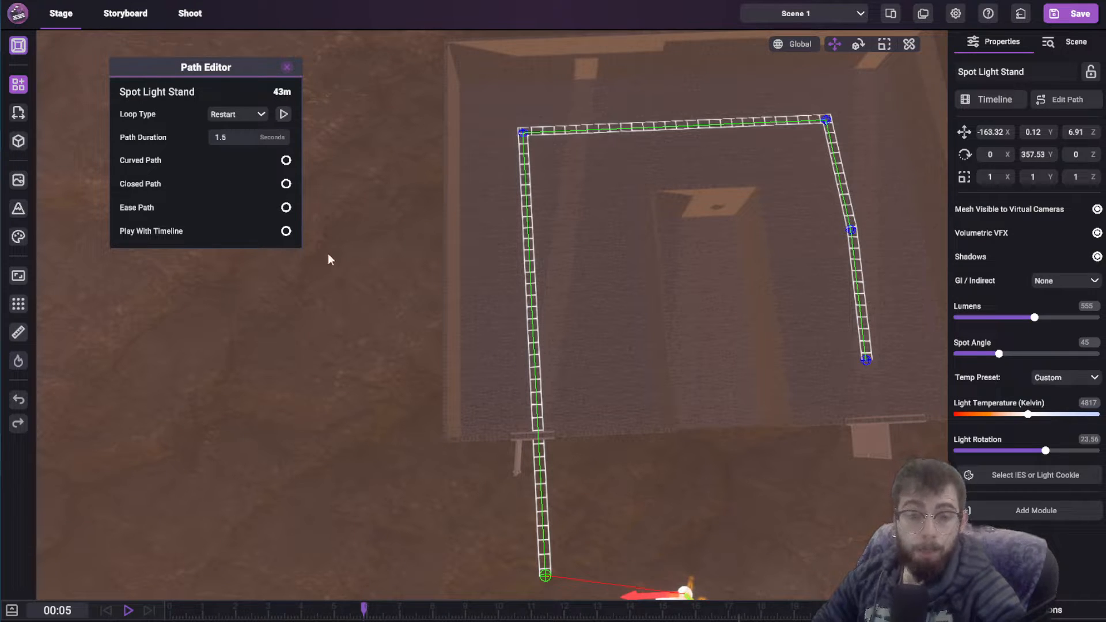
Enable Curved Path and reposition both back corner points and the added side point so the curve bends smoothly through the rooms
{"action": "left_click", "coordinate": [286, 160]}
{"action": "mouse_move", "coordinate": [829, 132]}
{"action": "left_mouse_down"}
{"action": "mouse_move", "coordinate": [825, 64]}
{"action": "mouse_move", "coordinate": [820, 133]}
{"action": "left_mouse_up"}
{"action": "left_click_drag", "start_coordinate": [850, 230], "coordinate": [831, 255]}
{"action": "left_click_drag", "start_coordinate": [817, 133], "coordinate": [794, 104]}
{"action": "left_click_drag", "start_coordinate": [833, 244], "coordinate": [870, 234]}
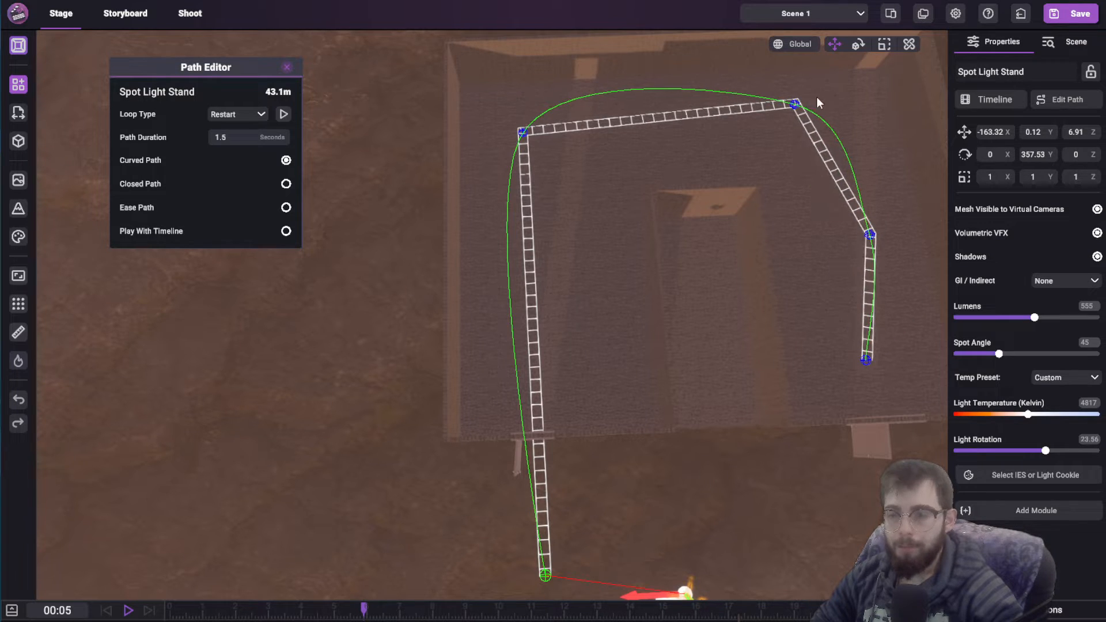
{"action": "mouse_move", "coordinate": [523, 131]}
{"action": "left_mouse_down"}
{"action": "mouse_move", "coordinate": [566, 125]}
{"action": "mouse_move", "coordinate": [533, 124]}
{"action": "left_mouse_up"}
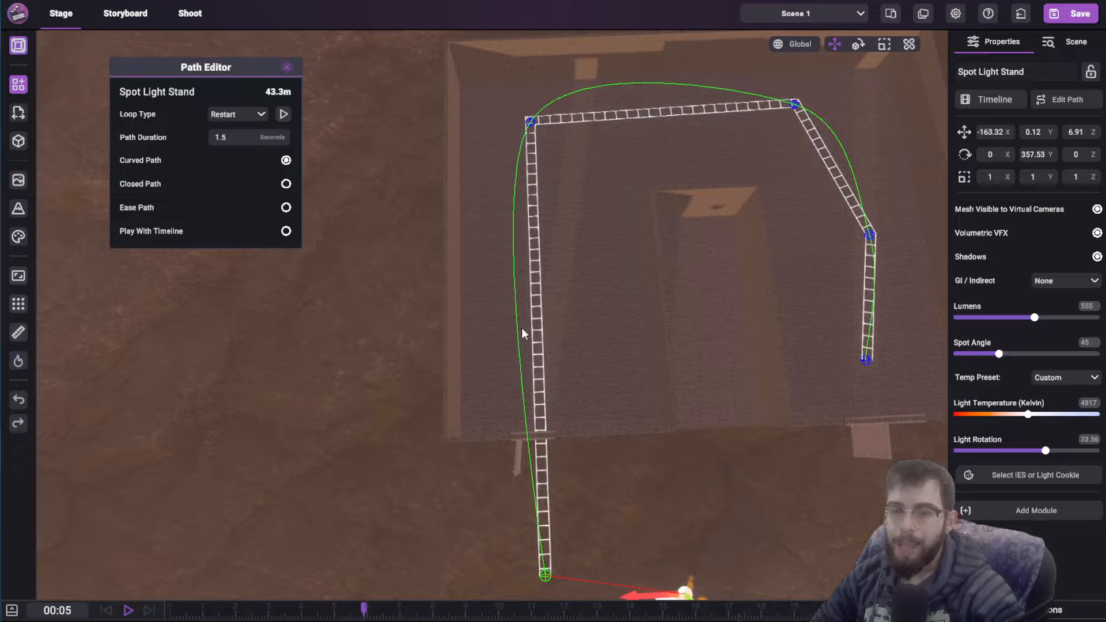
Shift the path's start point outside the building slightly sideways and away from the doorway so the curve passes through the door
{"action": "right_click_drag", "start_coordinate": [567, 501], "coordinate": [501, 323]}
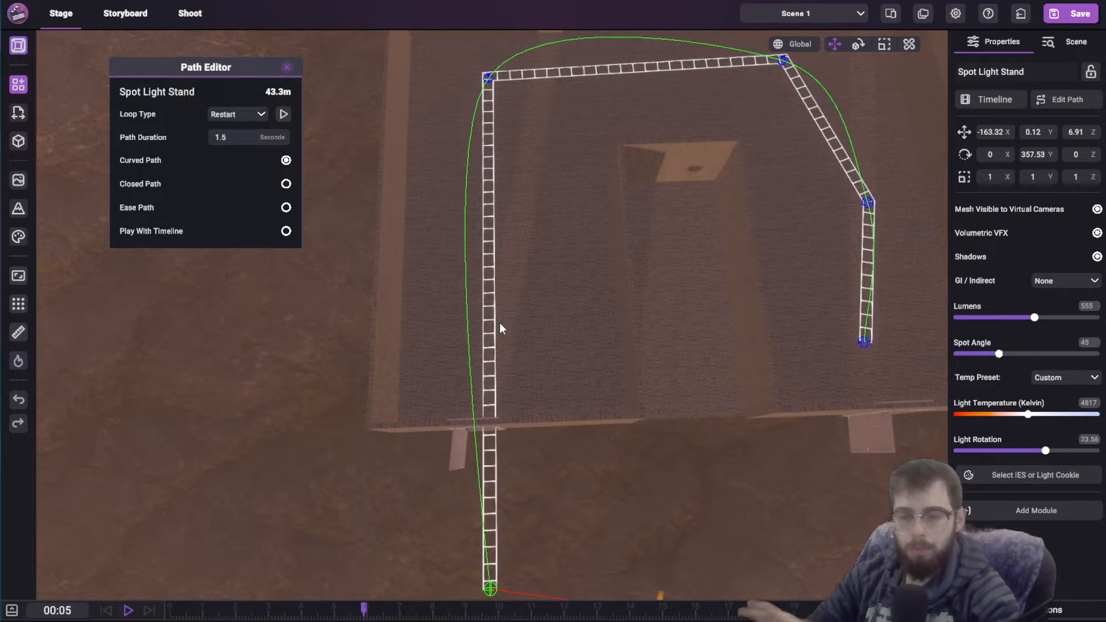
{"action": "scroll", "coordinate": [564, 295], "scroll_direction": "down", "scroll_amount": 2}
{"action": "right_click_drag", "start_coordinate": [564, 295], "coordinate": [539, 473]}
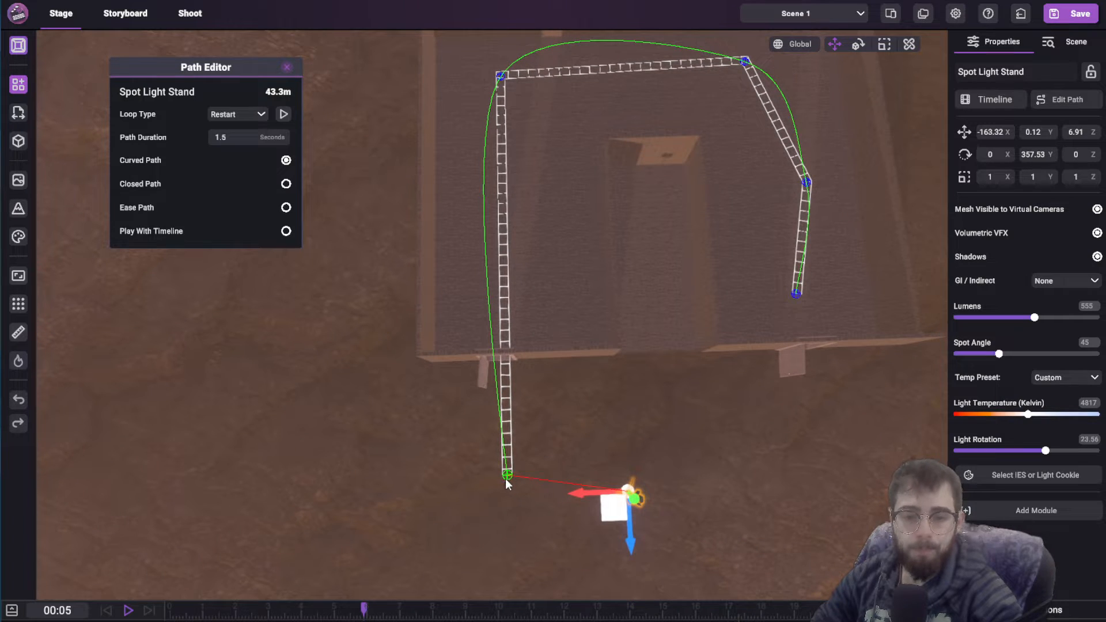
{"action": "left_click_drag", "start_coordinate": [506, 479], "coordinate": [496, 487]}
{"action": "right_click_drag", "start_coordinate": [555, 336], "coordinate": [499, 240]}
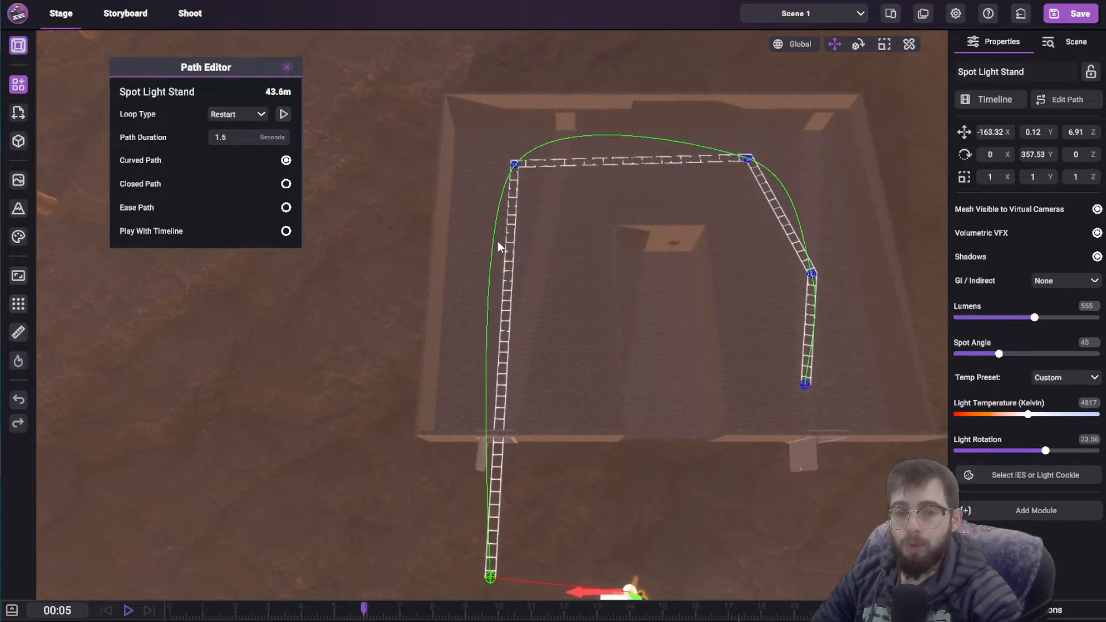
{"action": "scroll", "coordinate": [498, 241], "scroll_direction": "up", "scroll_amount": 2}
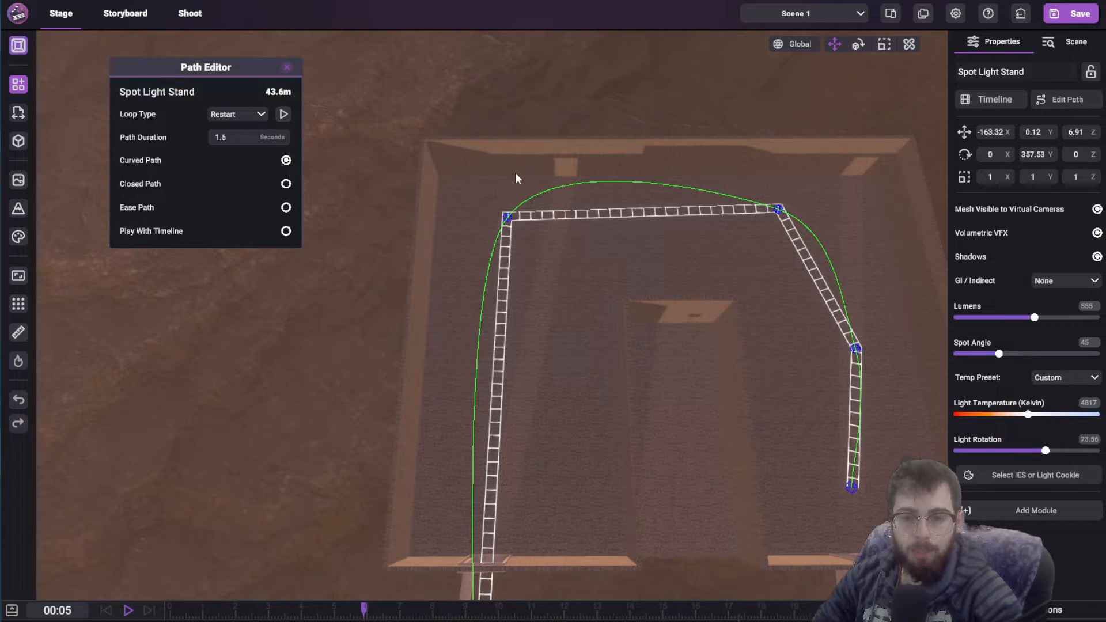
Close the path editor, look at the 2D floor plan, and return to the 3D view of the curved path
{"action": "right_click_drag", "start_coordinate": [773, 220], "coordinate": [788, 358]}
{"action": "key", "text": "a"}
{"action": "key", "text": "d"}
{"action": "key", "text": "s"}
{"action": "left_click", "coordinate": [285, 67]}
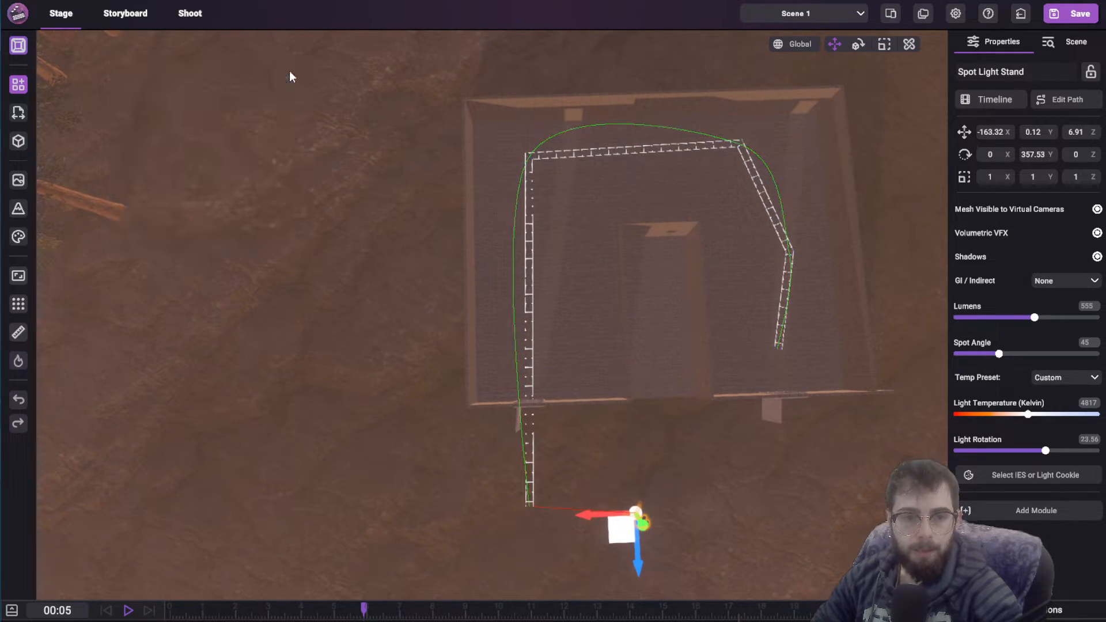
{"action": "left_click", "coordinate": [17, 46]}
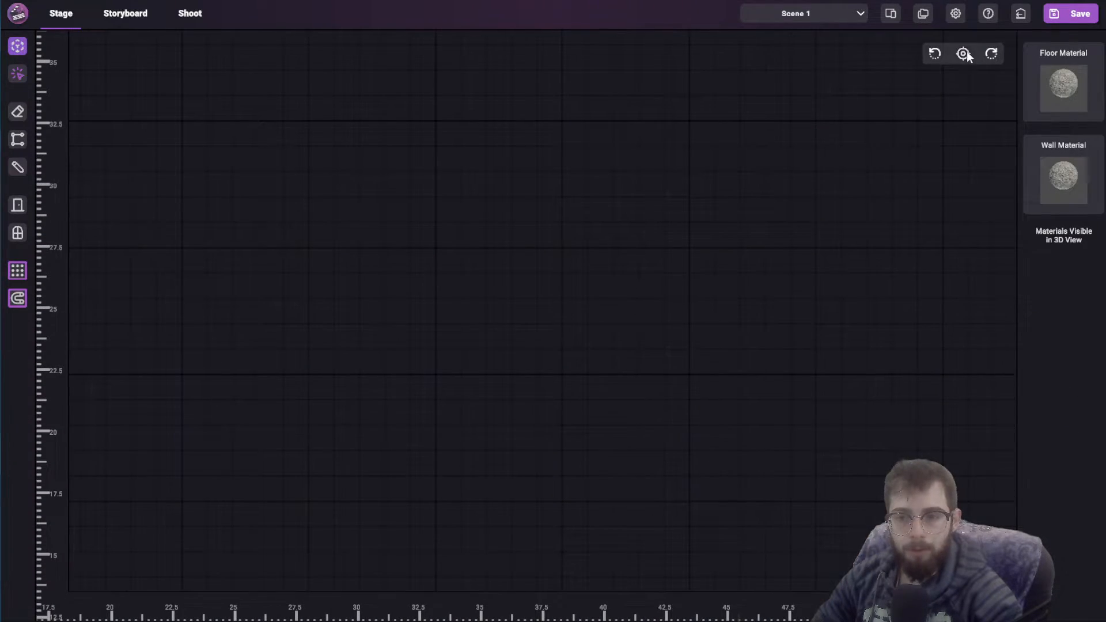
{"action": "left_click", "coordinate": [17, 45]}
{"action": "right_click_drag", "start_coordinate": [575, 261], "coordinate": [558, 162]}
{"action": "scroll", "coordinate": [558, 162], "scroll_direction": "up", "scroll_amount": 2}
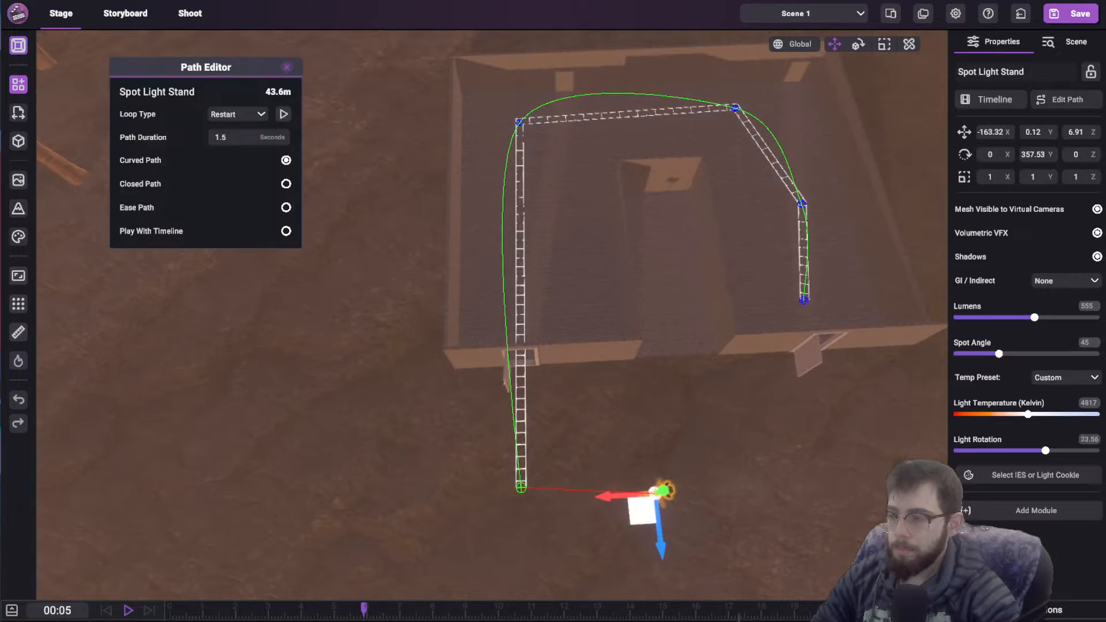
Enable Closed Path, set the loop type to Yoyo, and preview the spot light stand's motion along its path
{"action": "left_click", "coordinate": [286, 184]}
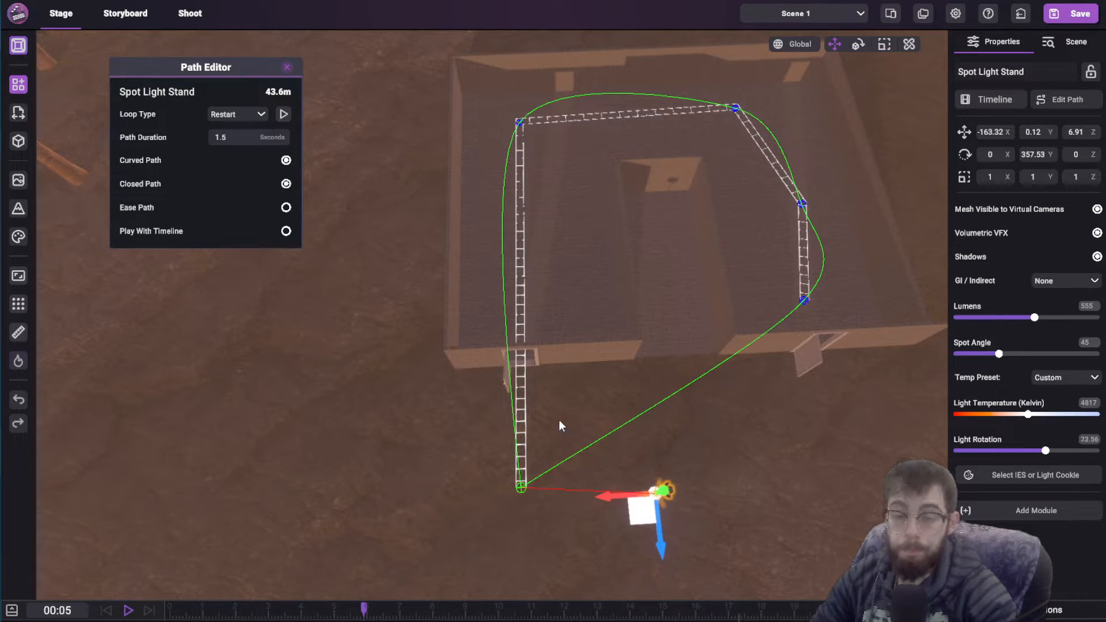
{"action": "left_click", "coordinate": [224, 117]}
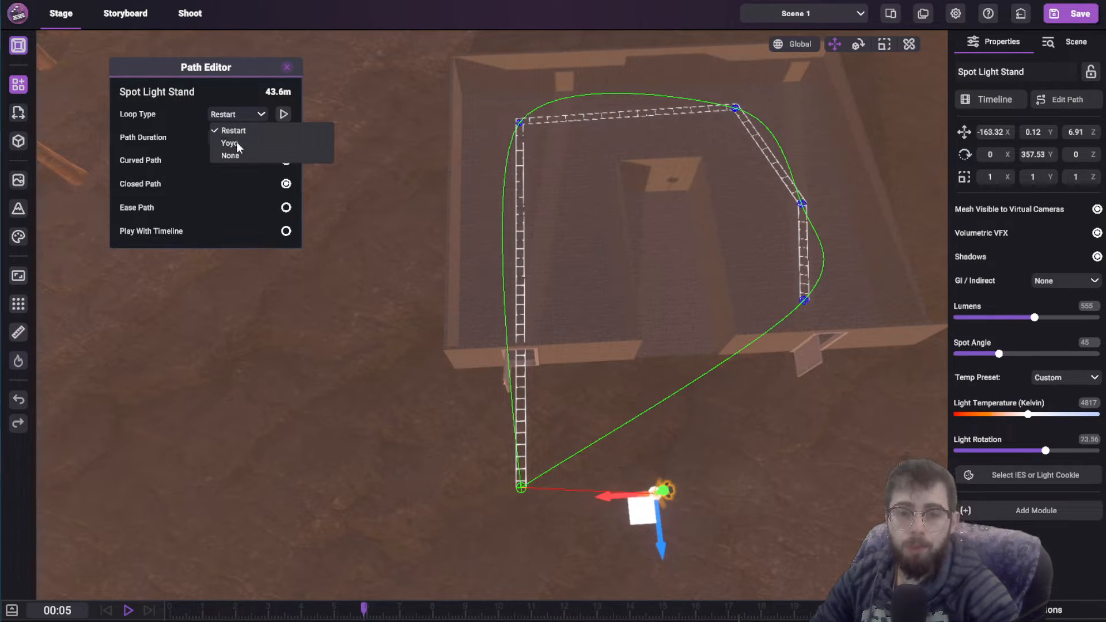
{"action": "left_click", "coordinate": [229, 143]}
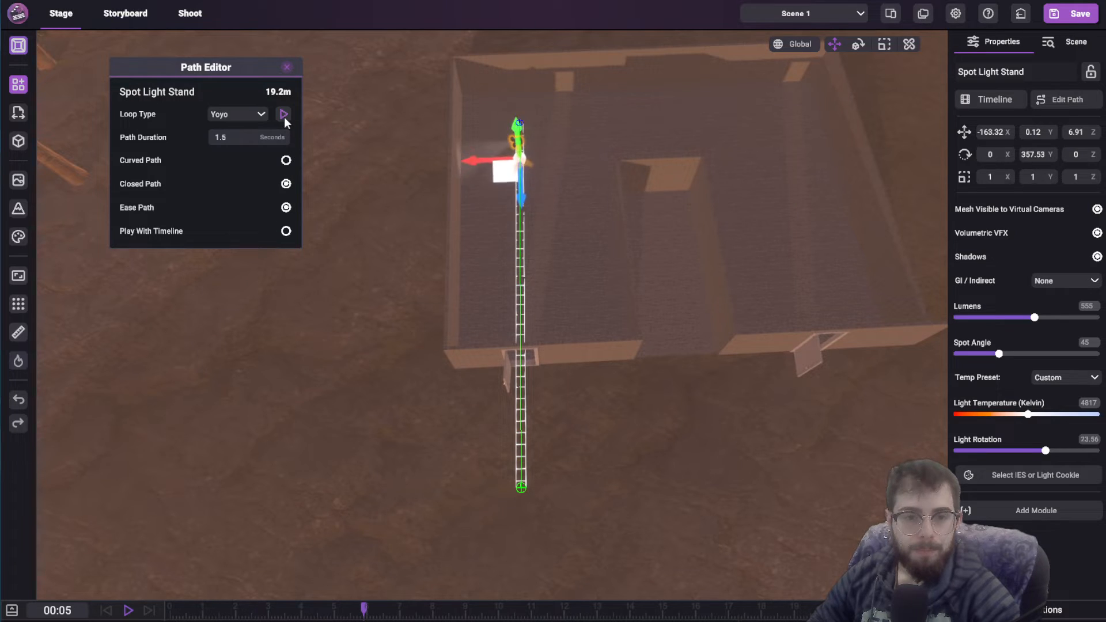
{"action": "left_click", "coordinate": [283, 114]}
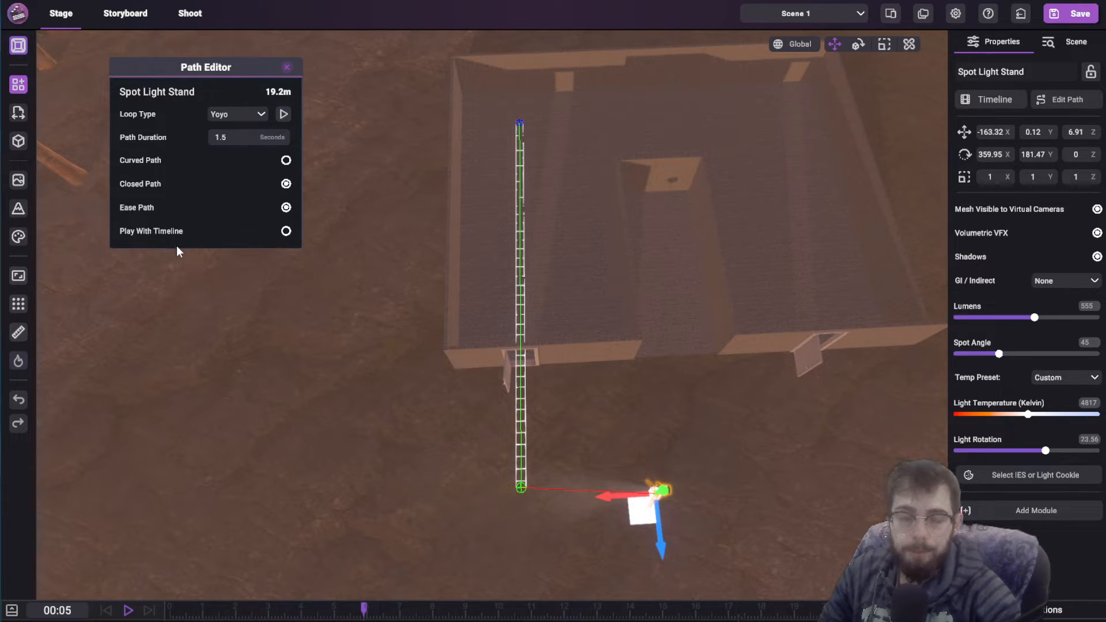
Enable Play With Timeline for the spot light stand's path and play the timeline from 0 to check the motion
{"action": "left_click", "coordinate": [285, 231]}
{"action": "left_click", "coordinate": [990, 99]}
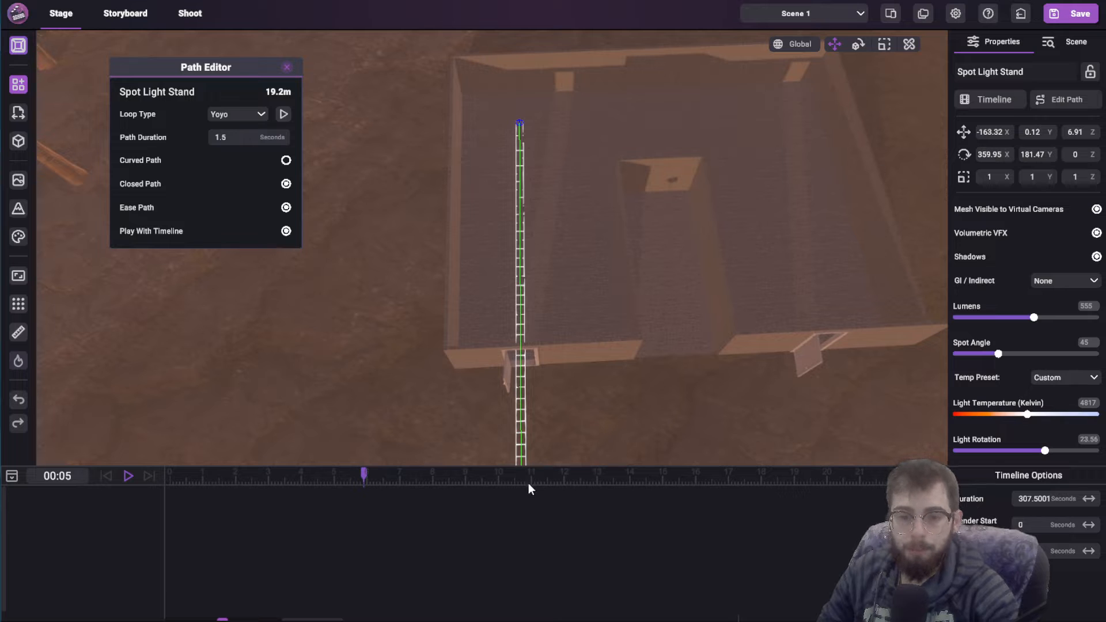
{"action": "left_click_drag", "start_coordinate": [363, 476], "coordinate": [170, 476]}
{"action": "key", "text": "space"}
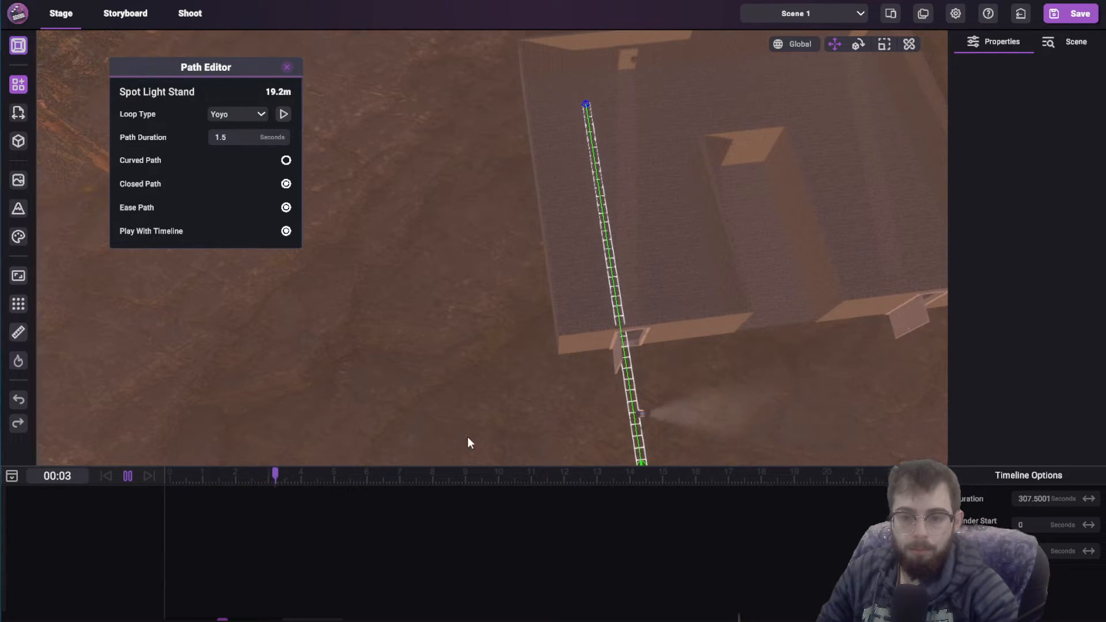
{"action": "key", "text": "space"}
{"action": "left_click", "coordinate": [286, 66]}
{"action": "right_click_drag", "start_coordinate": [403, 167], "coordinate": [520, 164]}
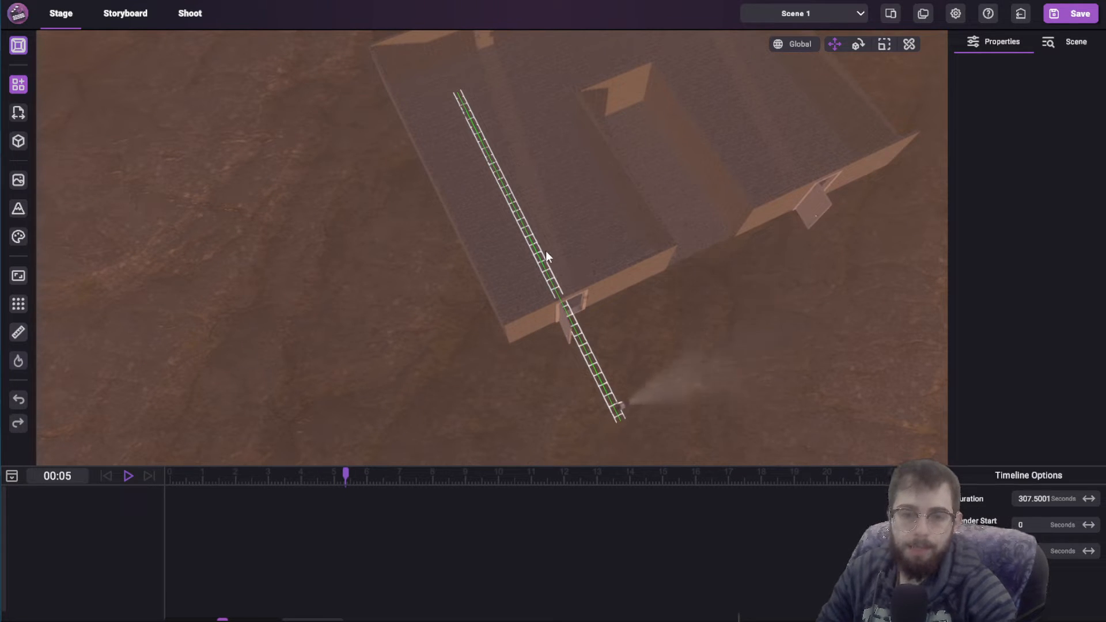
Select the spot light stand from the scene list and watch its path preview from several angles in the path editor
{"action": "left_click", "coordinate": [1087, 49]}
{"action": "left_click", "coordinate": [1008, 92]}
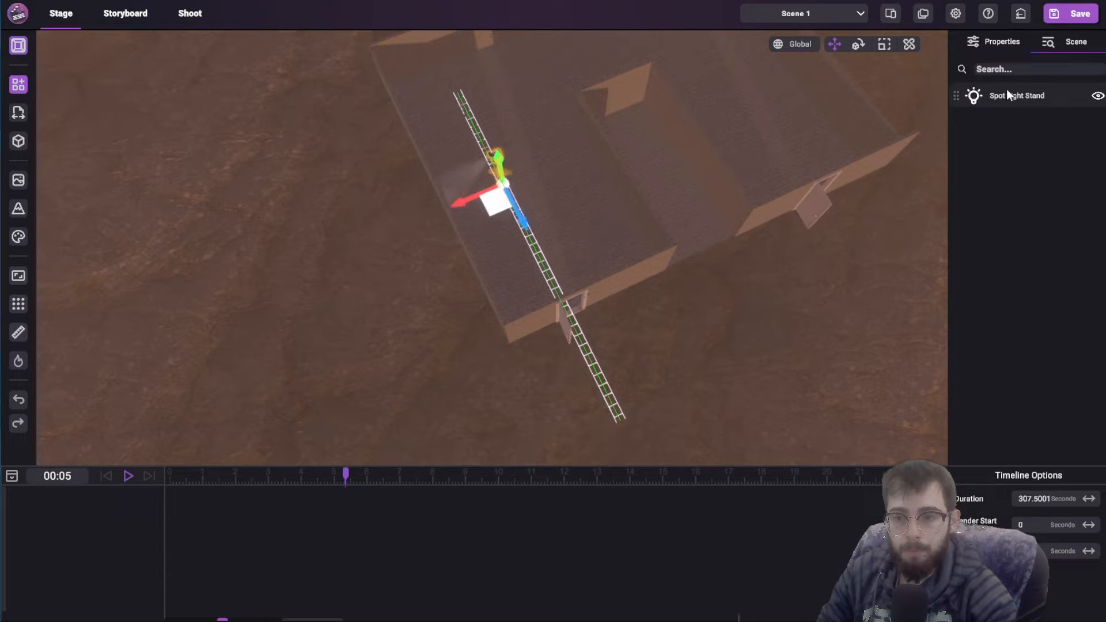
{"action": "left_click", "coordinate": [1009, 51]}
{"action": "left_click", "coordinate": [1058, 99]}
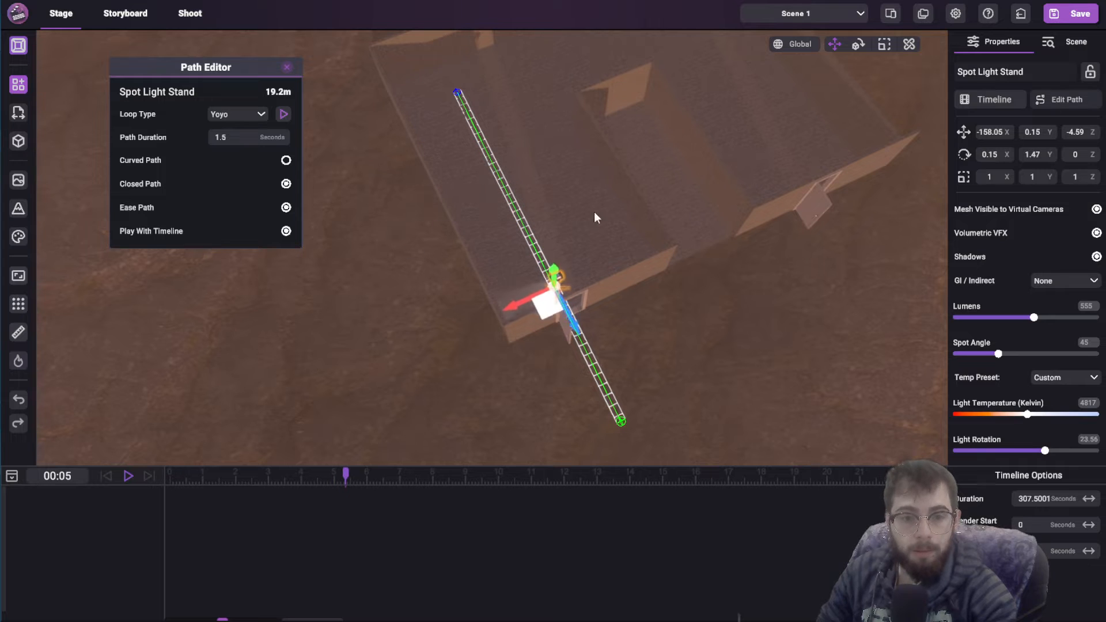
{"action": "right_click_drag", "start_coordinate": [503, 337], "coordinate": [495, 198]}
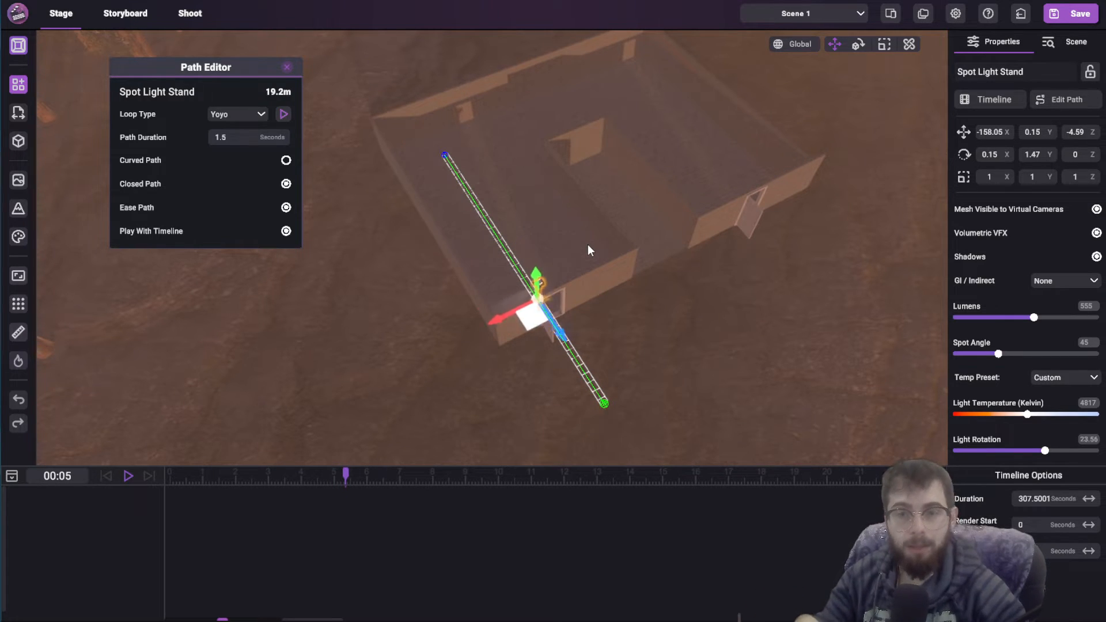
{"action": "scroll", "coordinate": [550, 265], "scroll_direction": "up", "scroll_amount": 3}
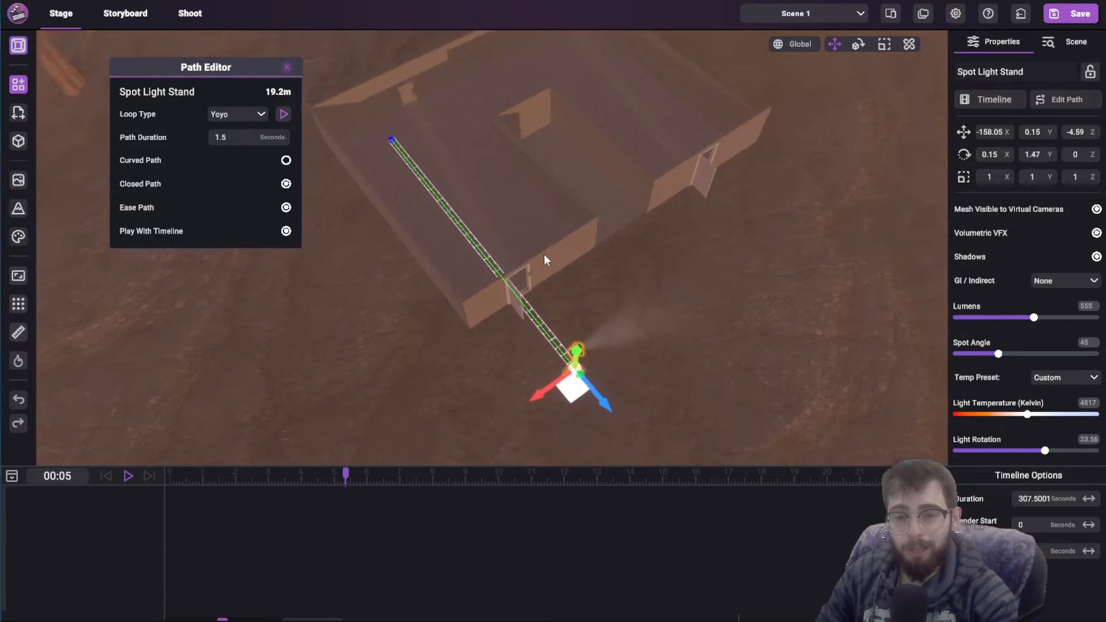
{"action": "left_click", "coordinate": [286, 67]}
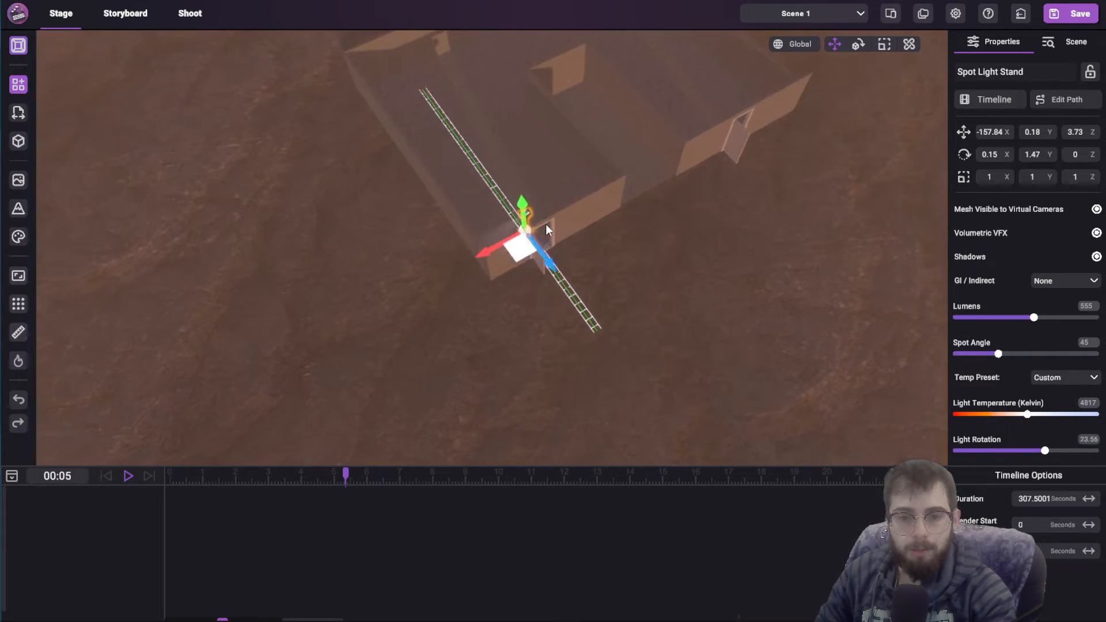
{"action": "left_click", "coordinate": [1066, 99]}
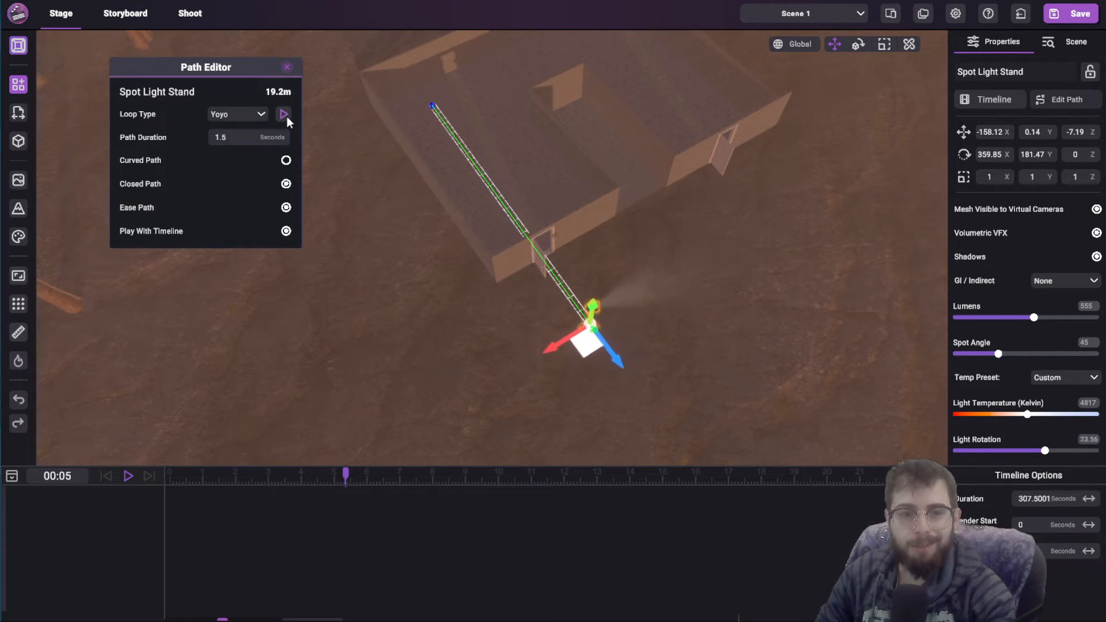
{"action": "left_click", "coordinate": [287, 67]}
Add a masculine and a feminine stand-in on the ground in front of the building
{"action": "mouse_move", "coordinate": [18, 92]}
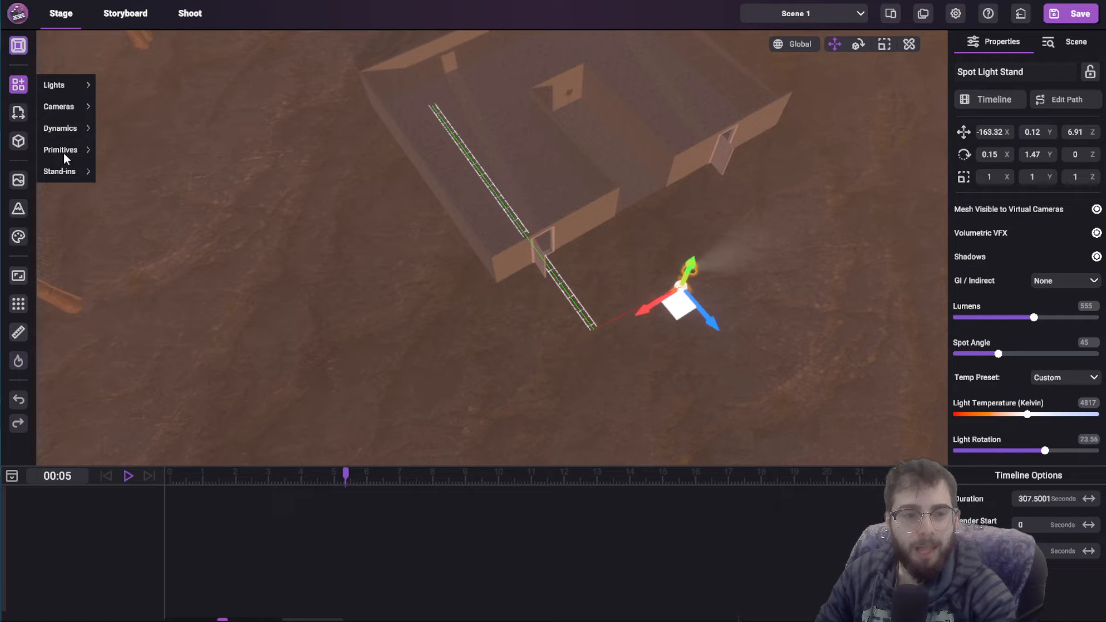
{"action": "mouse_move", "coordinate": [59, 171]}
{"action": "left_click", "coordinate": [122, 203]}
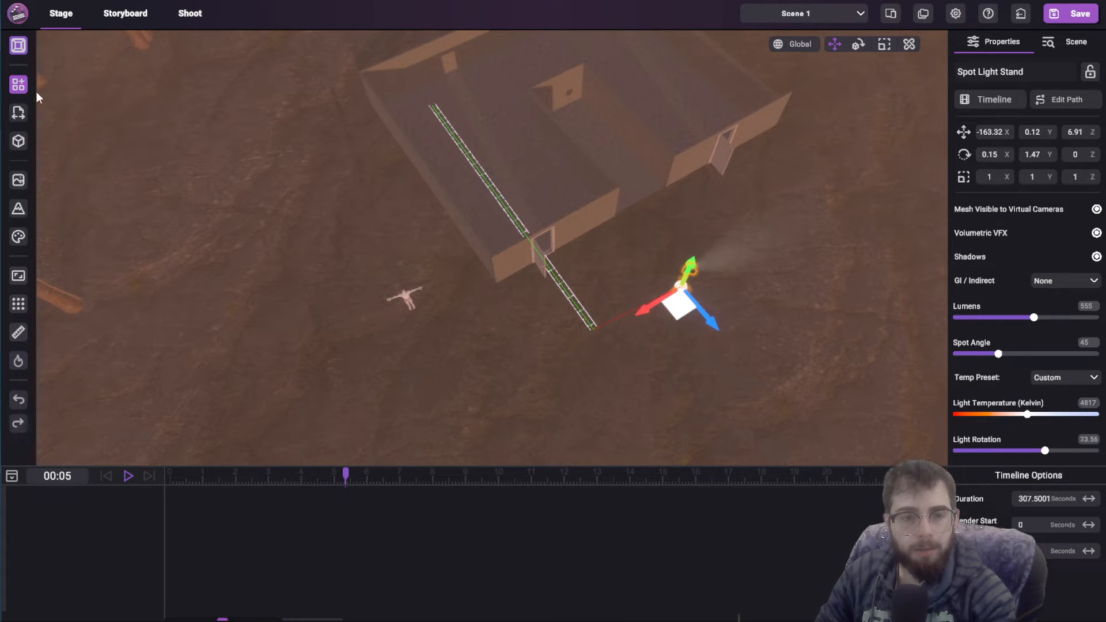
{"action": "mouse_move", "coordinate": [36, 92]}
{"action": "mouse_move", "coordinate": [64, 172]}
{"action": "left_click", "coordinate": [117, 192]}
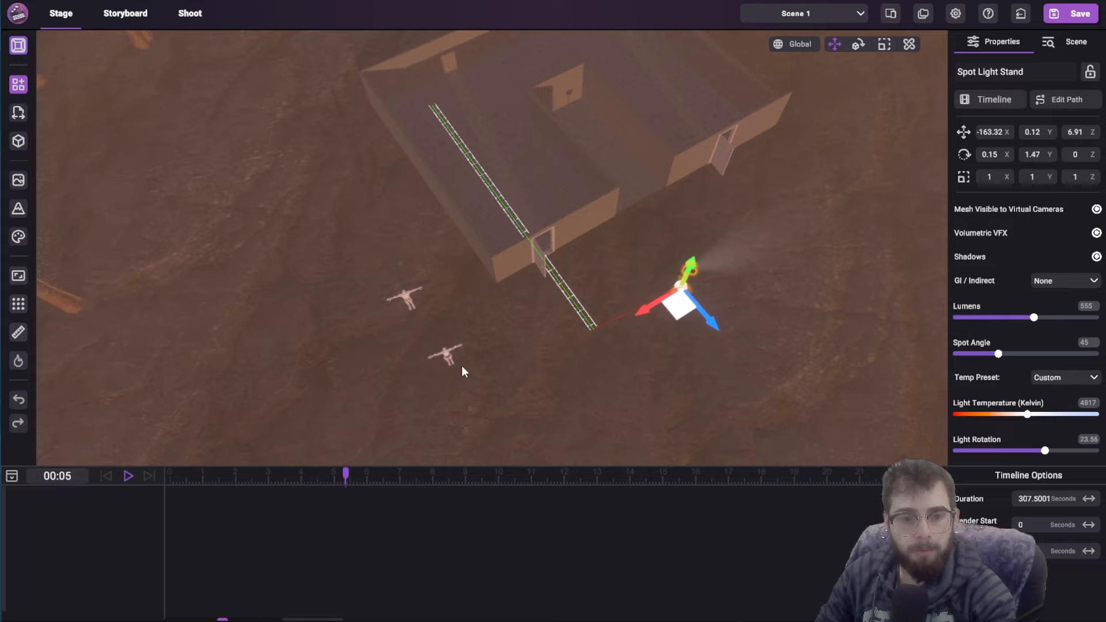
{"action": "left_click", "coordinate": [461, 365]}
Create a path of three connected segments, about 12.2 m long, for the masculine stand-in and close the path editor
{"action": "left_click", "coordinate": [413, 268]}
{"action": "left_click", "coordinate": [1066, 100]}
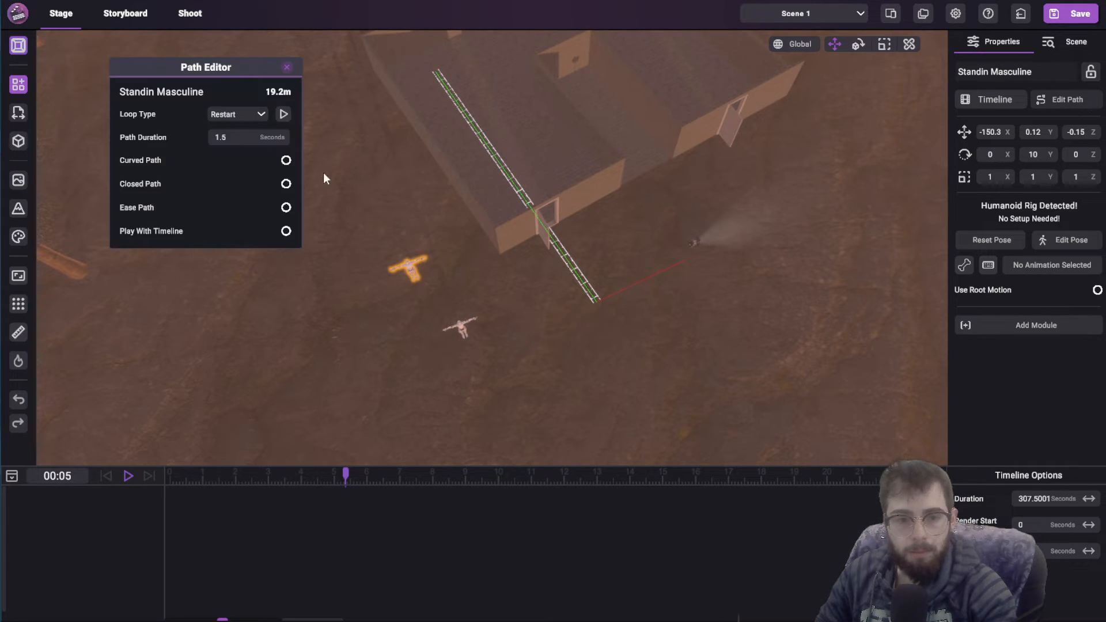
{"action": "left_click", "coordinate": [378, 332]}
{"action": "left_click", "coordinate": [389, 417]}
{"action": "left_click", "coordinate": [471, 436]}
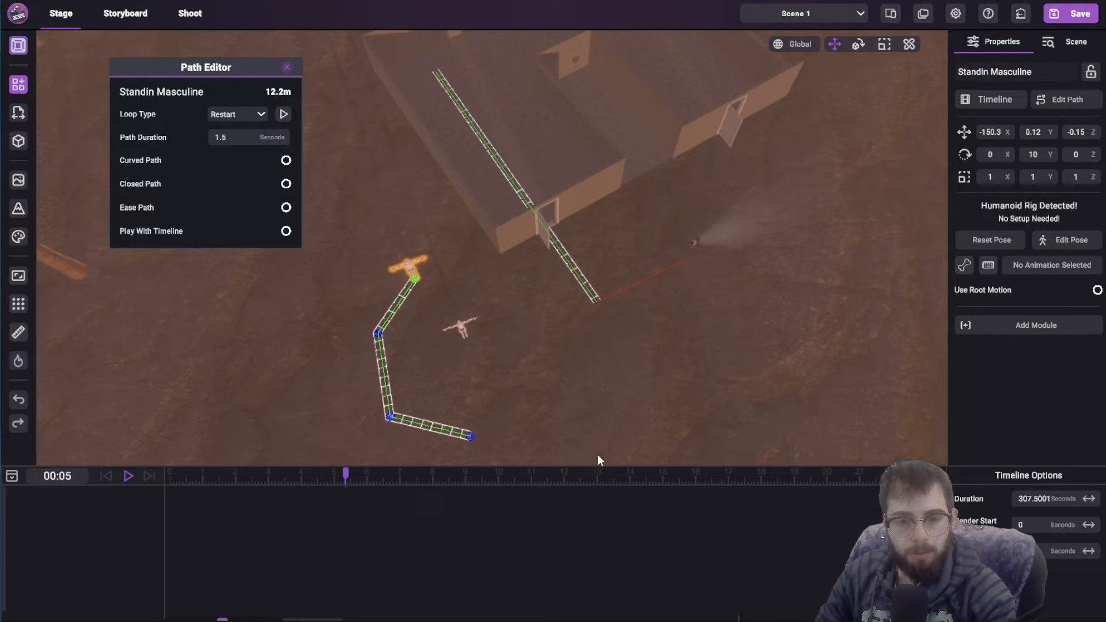
{"action": "left_click", "coordinate": [287, 67]}
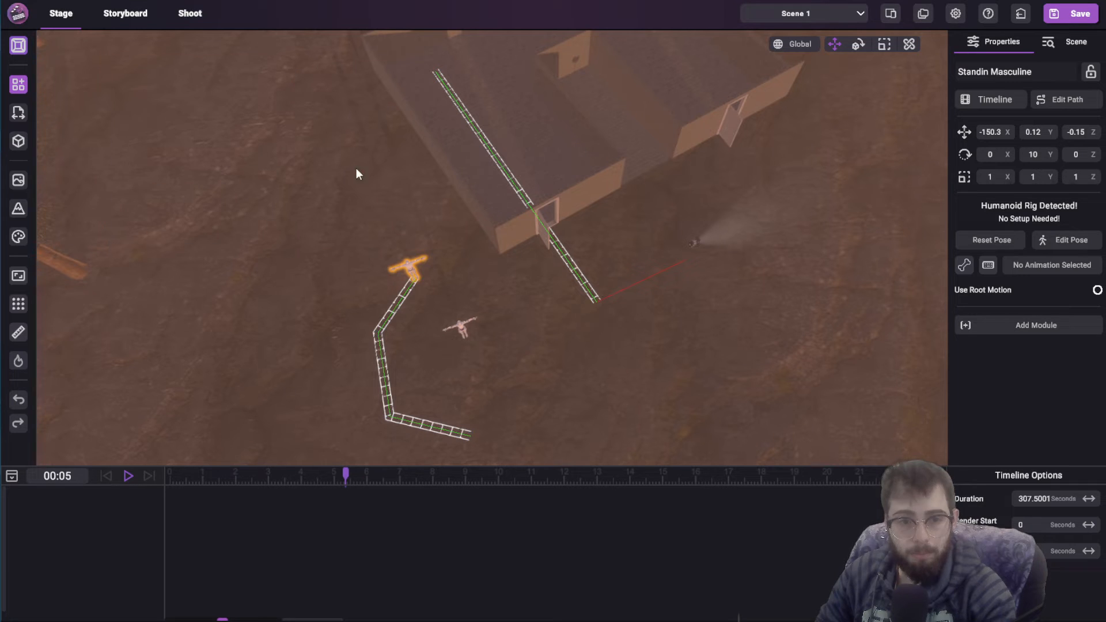
Create a two-segment path about 7.8 m long for the feminine stand-in, leading away from the building
{"action": "left_click", "coordinate": [461, 332]}
{"action": "left_click", "coordinate": [1045, 100]}
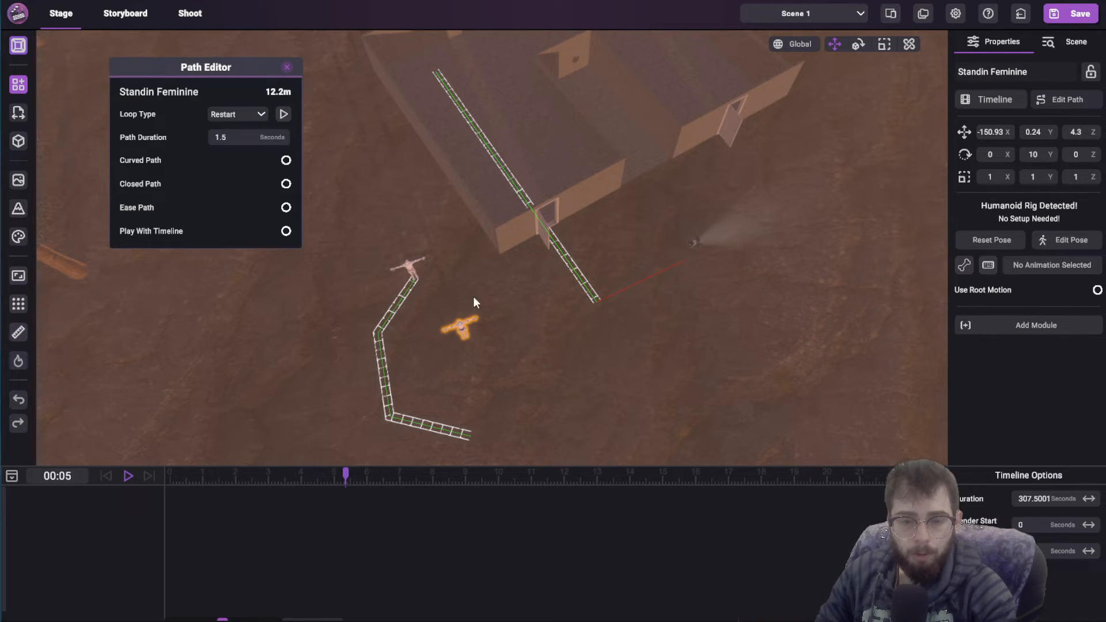
{"action": "left_click", "coordinate": [514, 395]}
{"action": "left_click", "coordinate": [577, 439]}
{"action": "right_click_drag", "start_coordinate": [647, 360], "coordinate": [602, 403]}
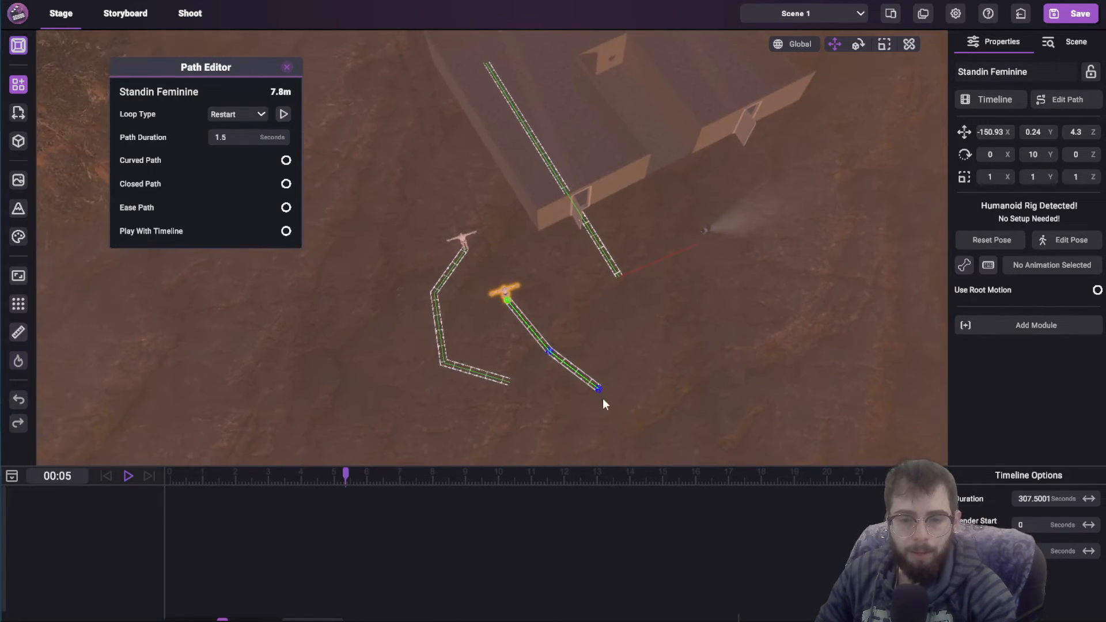
Reposition the middle and end points of the feminine stand-in's path to about 8.3 m in length and enable Play With Timeline
{"action": "left_click_drag", "start_coordinate": [599, 389], "coordinate": [575, 441]}
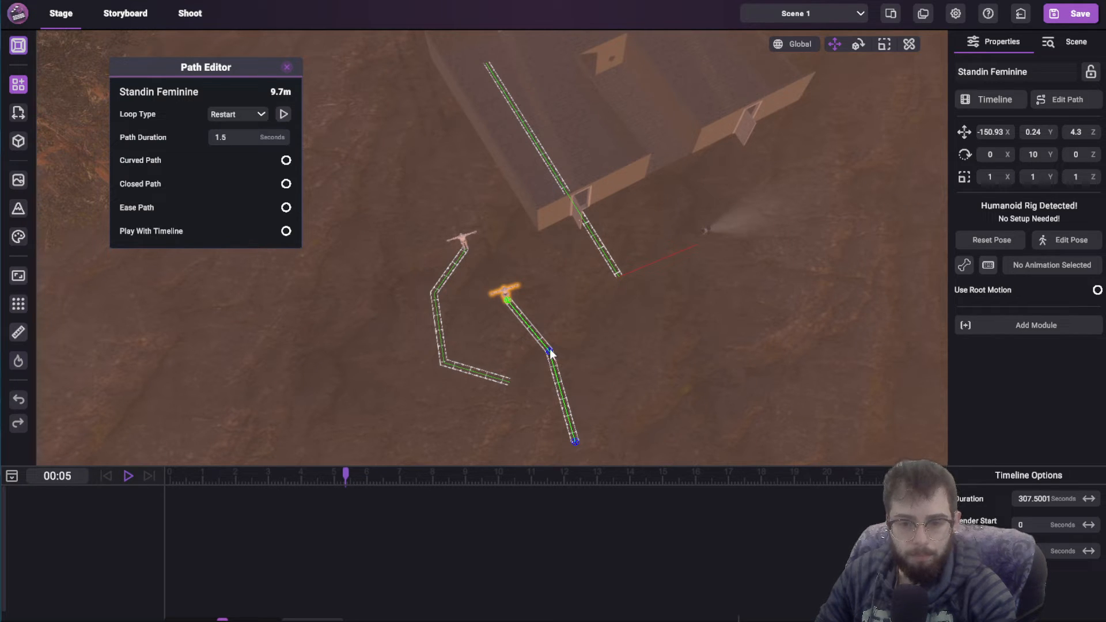
{"action": "left_click_drag", "start_coordinate": [549, 352], "coordinate": [545, 384]}
{"action": "left_click_drag", "start_coordinate": [574, 441], "coordinate": [528, 444]}
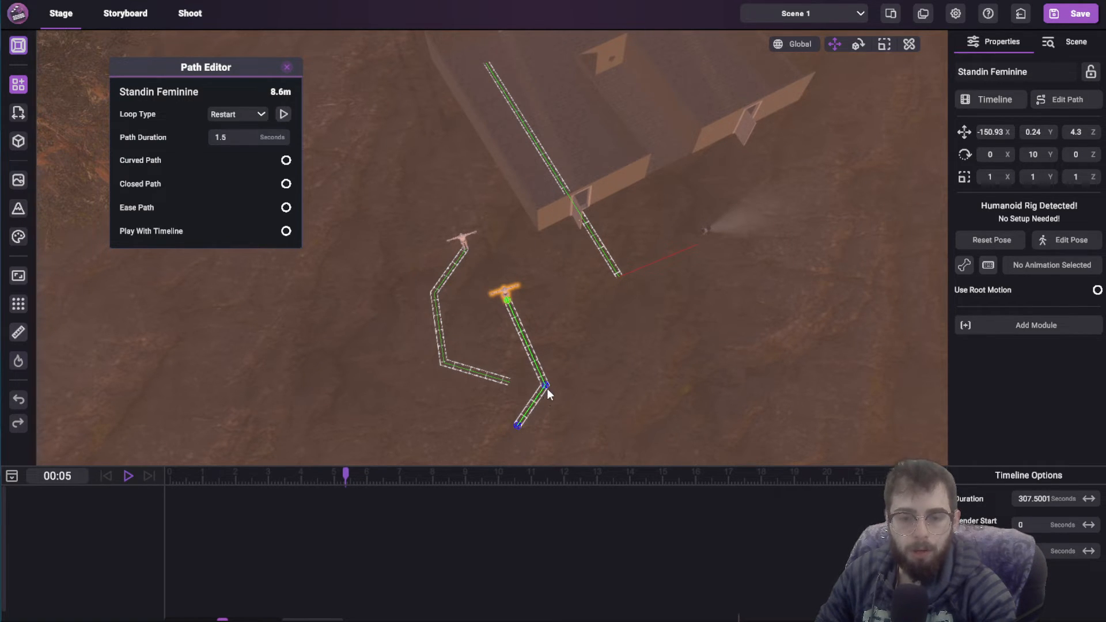
{"action": "left_click_drag", "start_coordinate": [547, 389], "coordinate": [539, 365]}
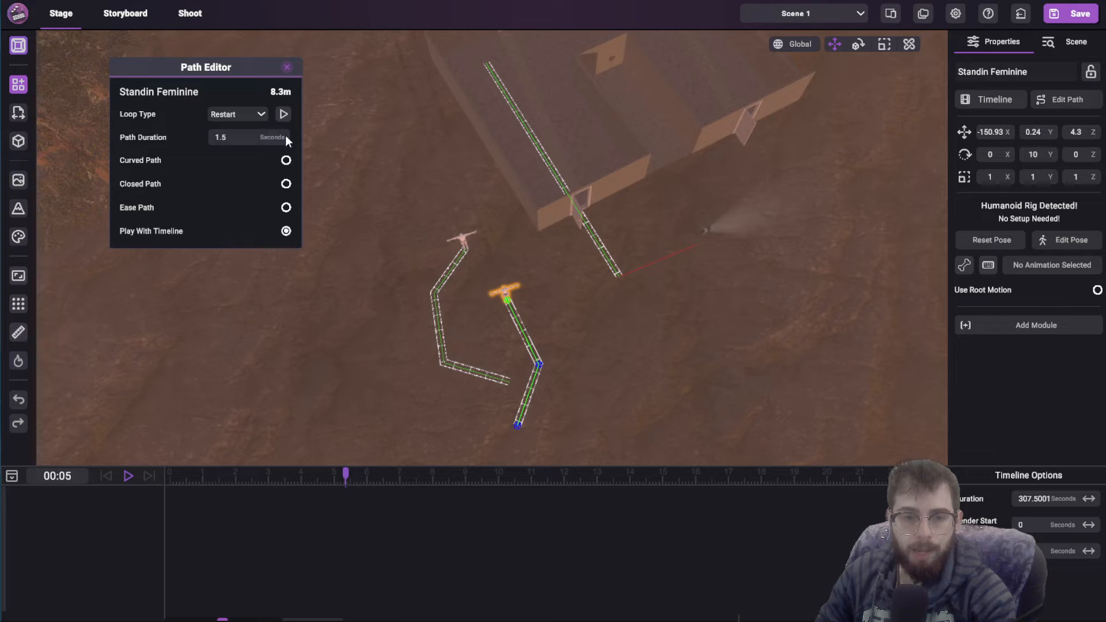
{"action": "left_click", "coordinate": [286, 67]}
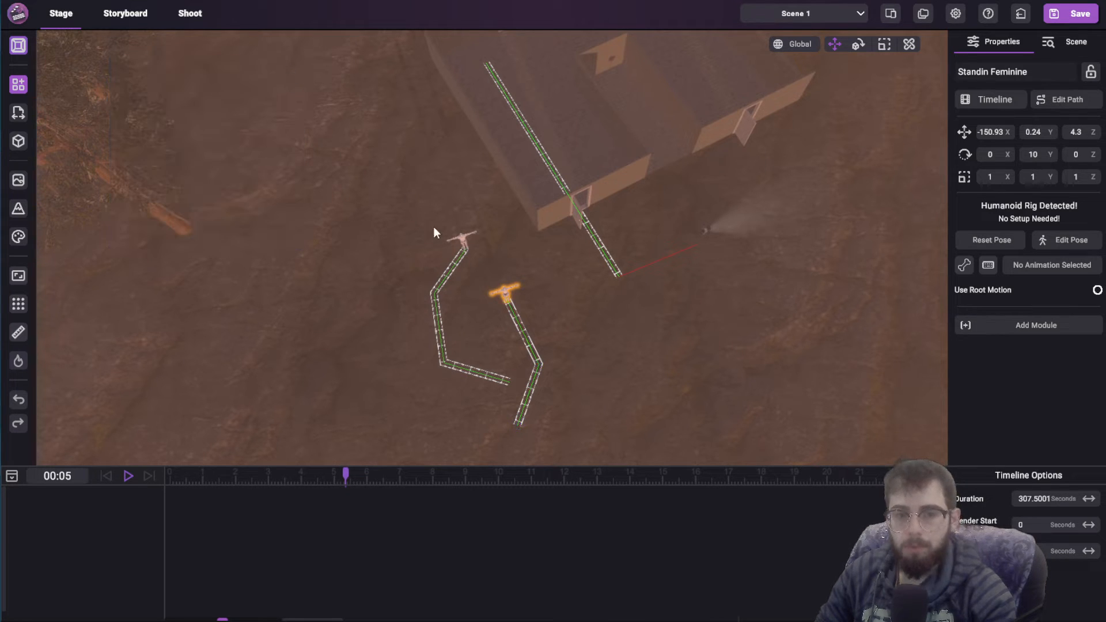
Reopen path editing for the masculine stand-in and set its path to play with the timeline
{"action": "left_click", "coordinate": [462, 241]}
{"action": "left_click", "coordinate": [1060, 99]}
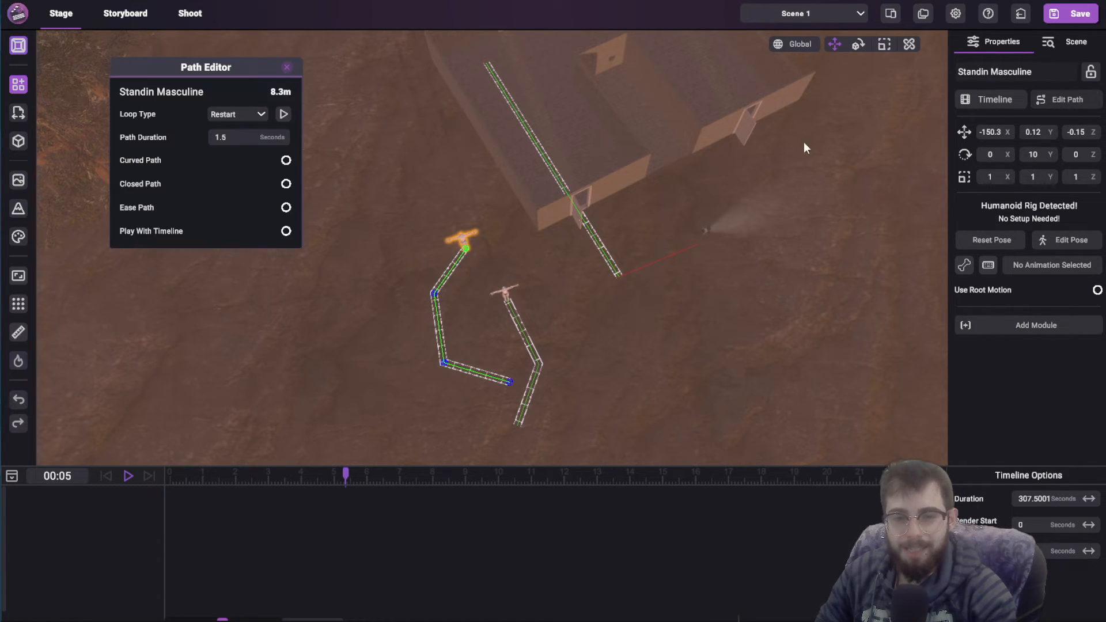
{"action": "left_click", "coordinate": [288, 70]}
Reopen the feminine stand-in's path and view the add and delete options of its middle point
{"action": "right_click_drag", "start_coordinate": [310, 230], "coordinate": [372, 172]}
{"action": "middle_click_drag", "start_coordinate": [372, 171], "coordinate": [371, 140]}
{"action": "right_click_drag", "start_coordinate": [372, 141], "coordinate": [610, 242]}
{"action": "left_click", "coordinate": [578, 221]}
{"action": "left_click", "coordinate": [1065, 99]}
{"action": "scroll", "coordinate": [578, 242], "scroll_direction": "up", "scroll_amount": 3}
{"action": "right_click", "coordinate": [680, 284]}
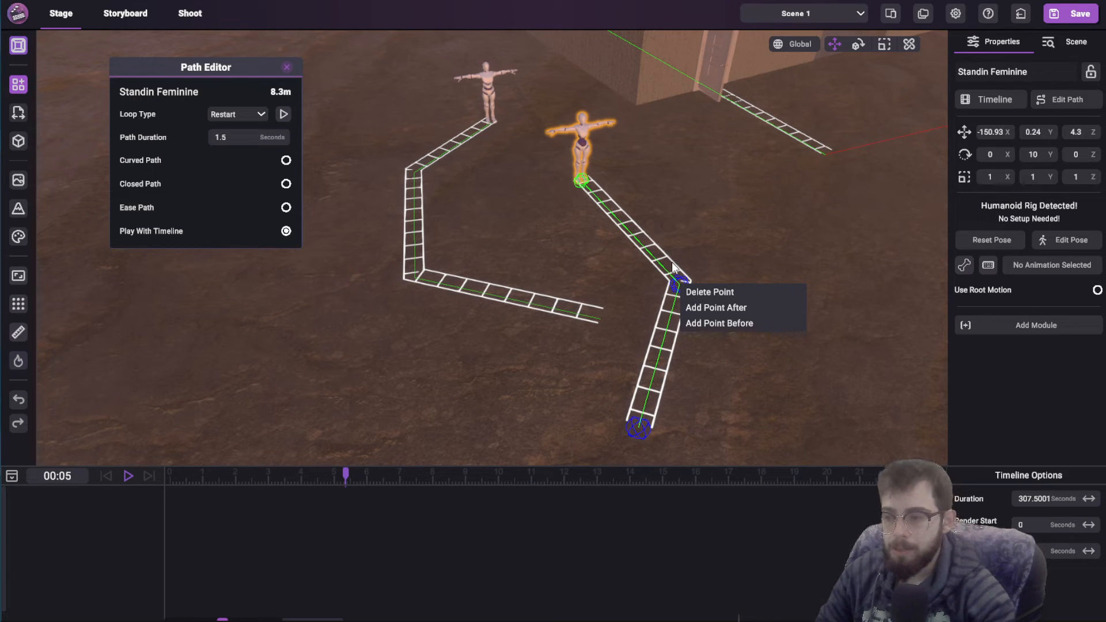
{"action": "right_click_drag", "start_coordinate": [737, 194], "coordinate": [720, 205]}
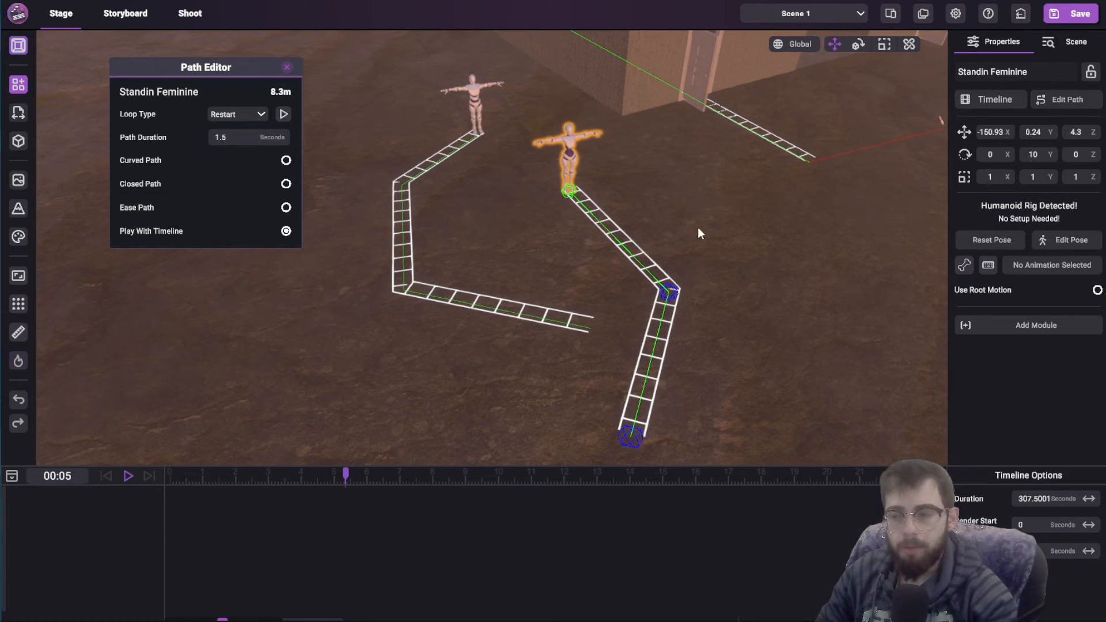
{"action": "right_click_drag", "start_coordinate": [484, 222], "coordinate": [541, 209]}
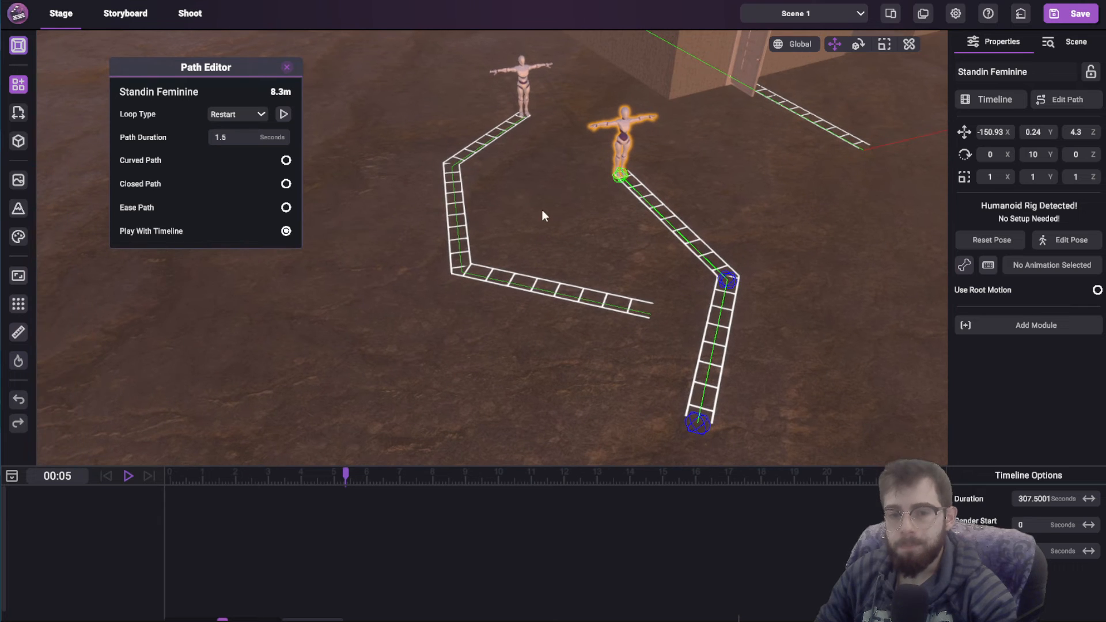
Close the path editor and play the timeline to watch both stand-ins follow their paths
{"action": "left_click", "coordinate": [286, 68]}
{"action": "key", "text": "space"}
{"action": "right_click_drag", "start_coordinate": [509, 251], "coordinate": [599, 242]}
{"action": "scroll", "coordinate": [599, 242], "scroll_direction": "up", "scroll_amount": 2}
Reopen path editing for the feminine stand-in, move the figure to Z 3.99, and preview its motion along the path
{"action": "left_click", "coordinate": [460, 75]}
{"action": "left_click", "coordinate": [1066, 99]}
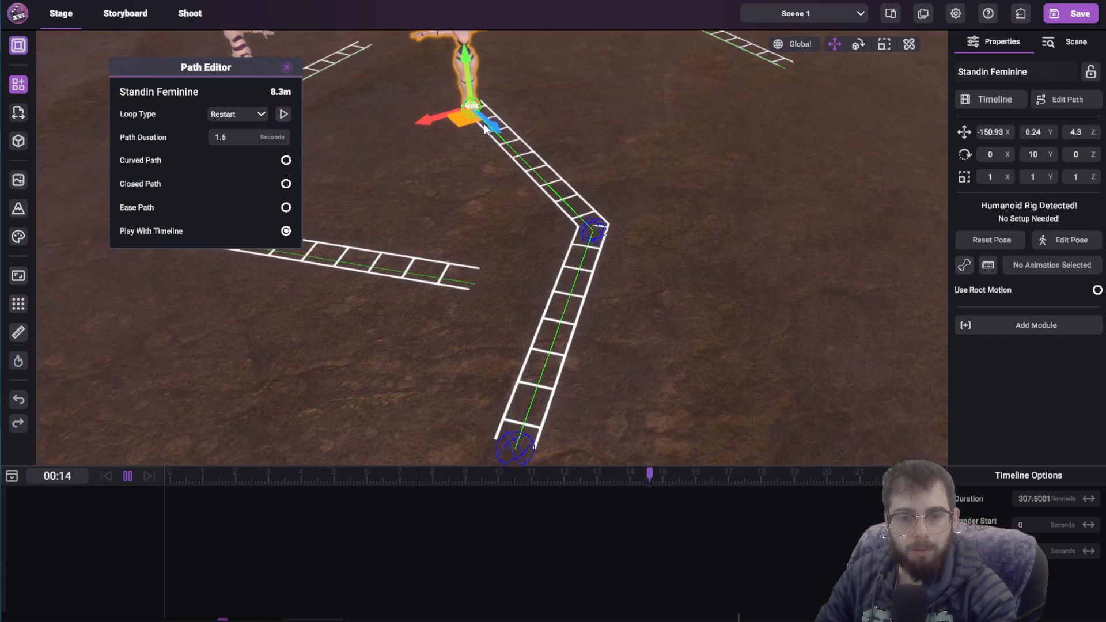
{"action": "left_click_drag", "start_coordinate": [483, 121], "coordinate": [472, 108]}
{"action": "right_click_drag", "start_coordinate": [472, 112], "coordinate": [636, 71]}
{"action": "scroll", "coordinate": [636, 72], "scroll_direction": "down", "scroll_amount": 3}
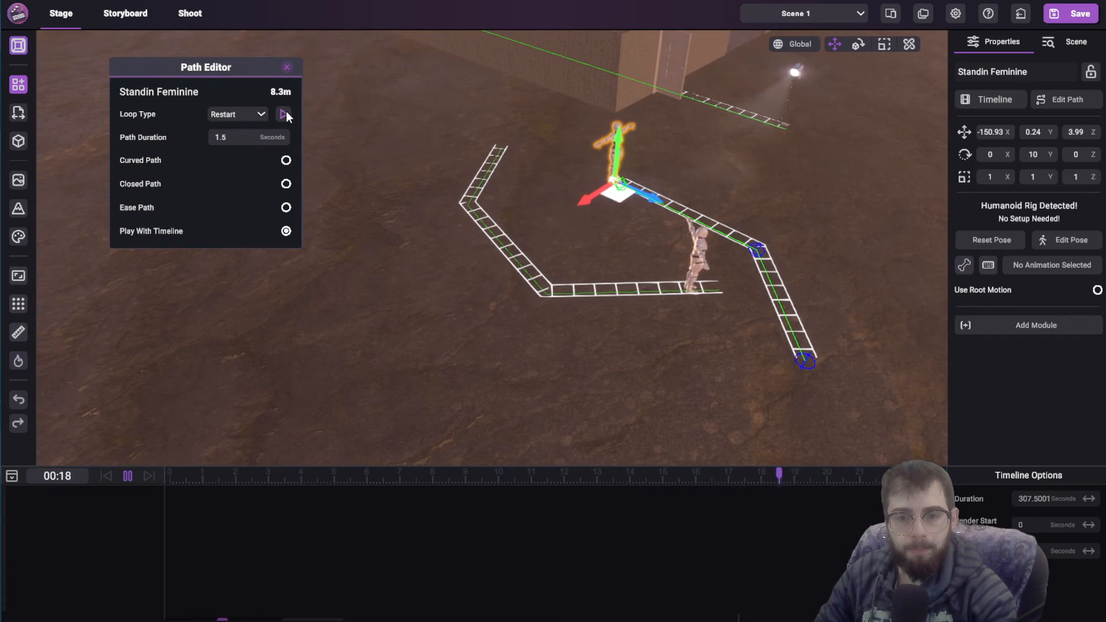
{"action": "left_click", "coordinate": [286, 113]}
{"action": "left_click", "coordinate": [286, 67]}
{"action": "right_click_drag", "start_coordinate": [438, 190], "coordinate": [509, 159]}
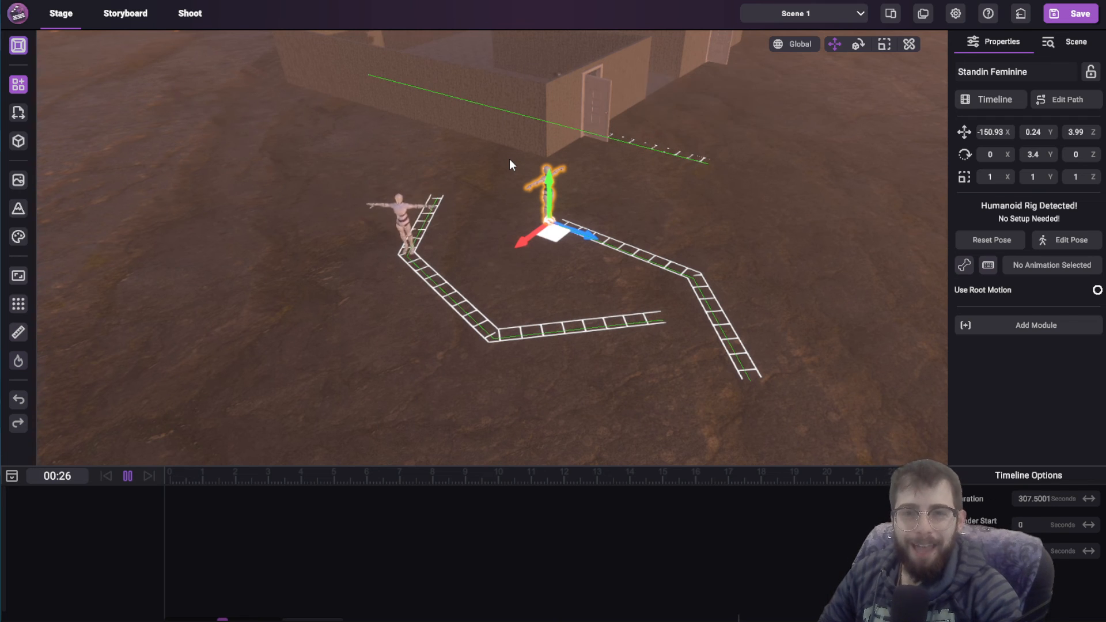